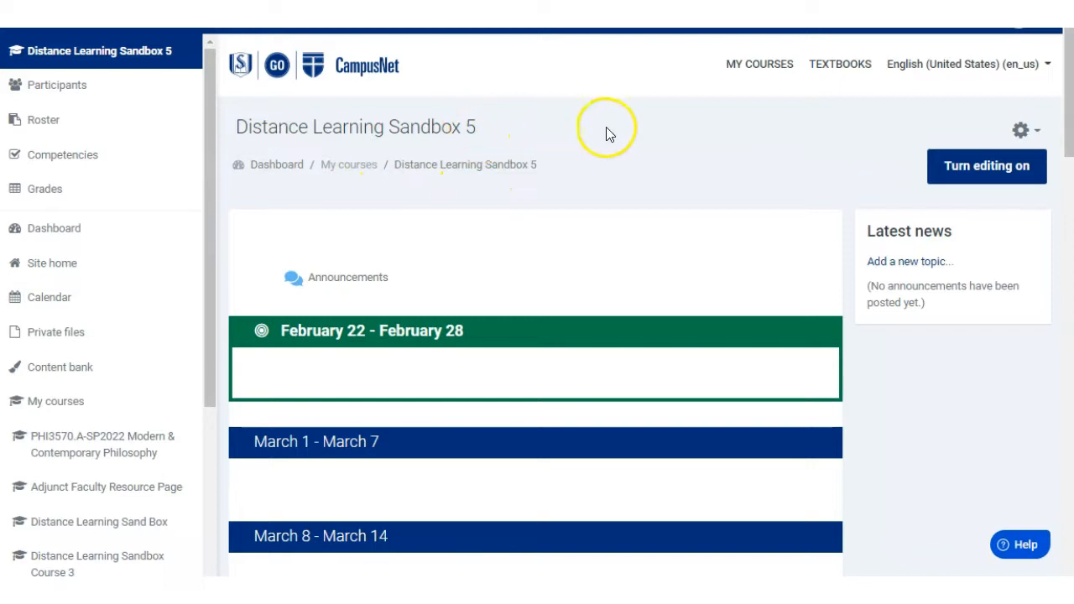
# - Start a course import into Distance Learning Sandbox 5 and choose HIS1120.A-SP2021 as the source course
pyautogui.click(1021, 132)
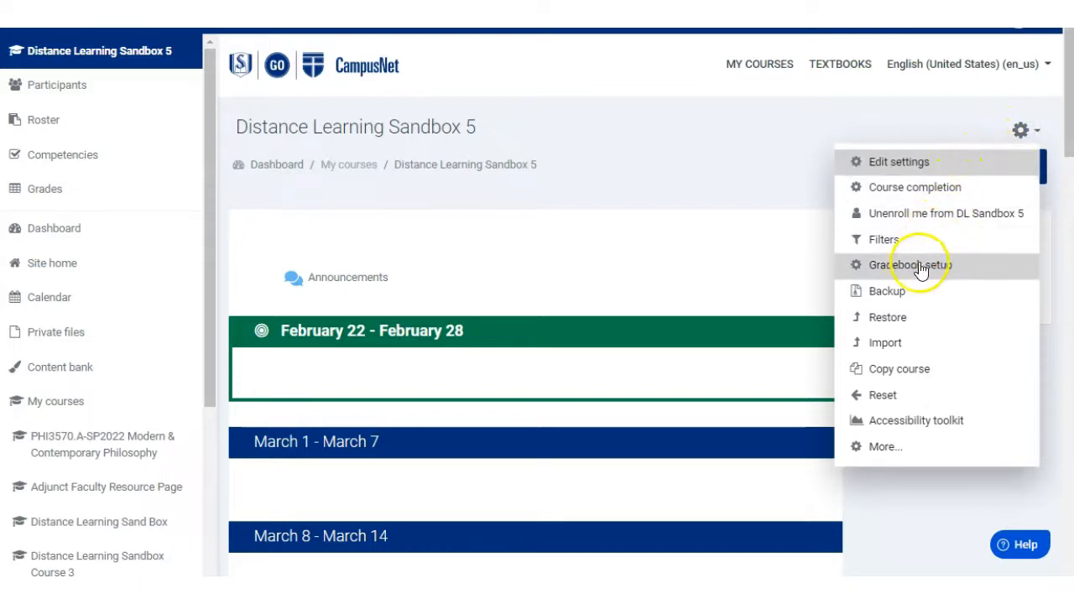
pyautogui.click(887, 343)
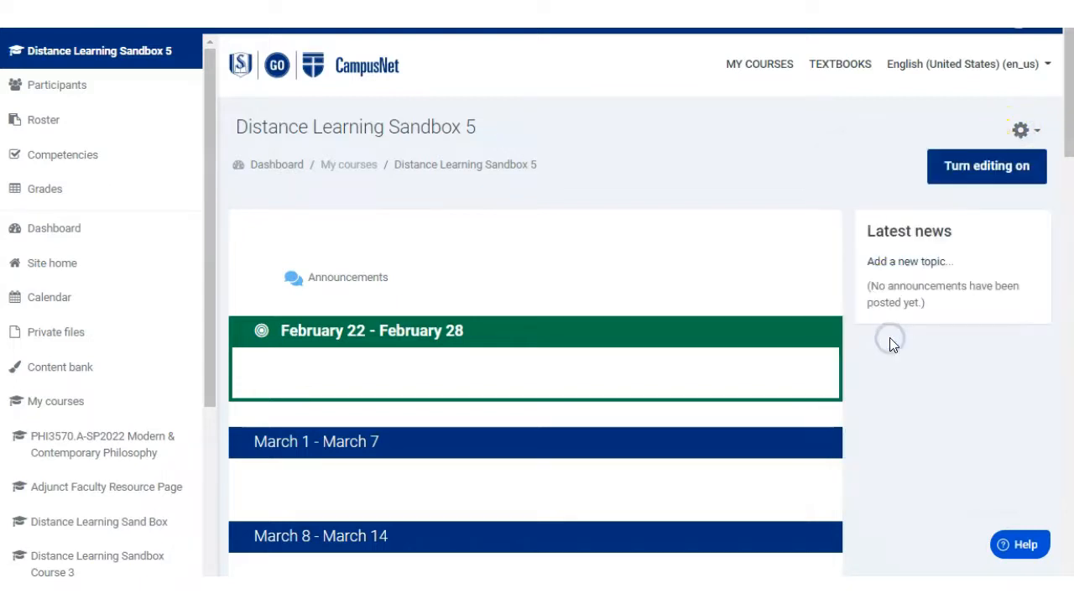
pyautogui.scroll(-5, 784, 391)
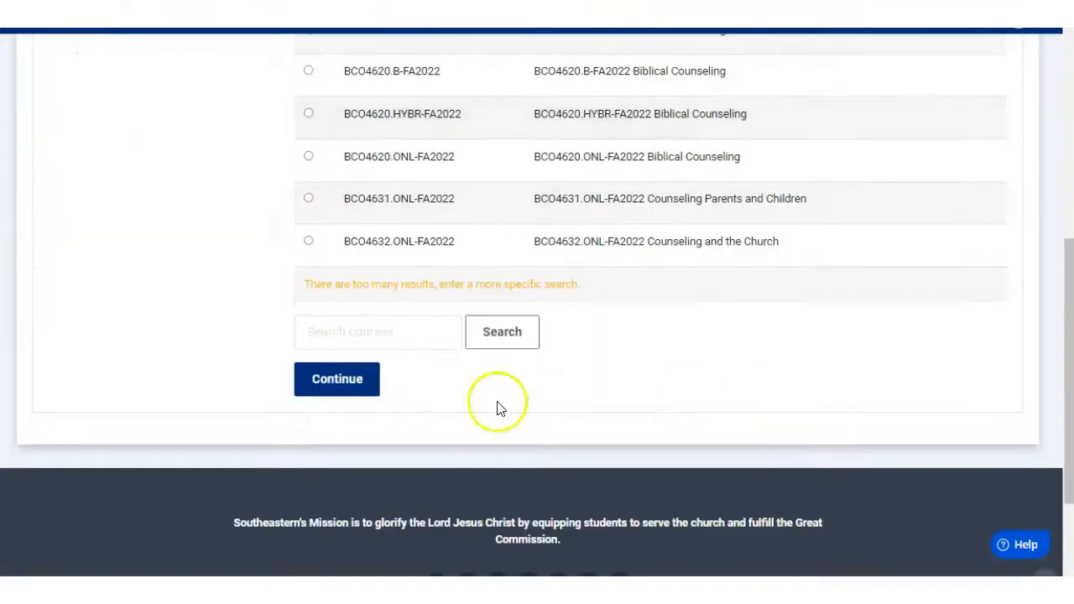
pyautogui.click(348, 331)
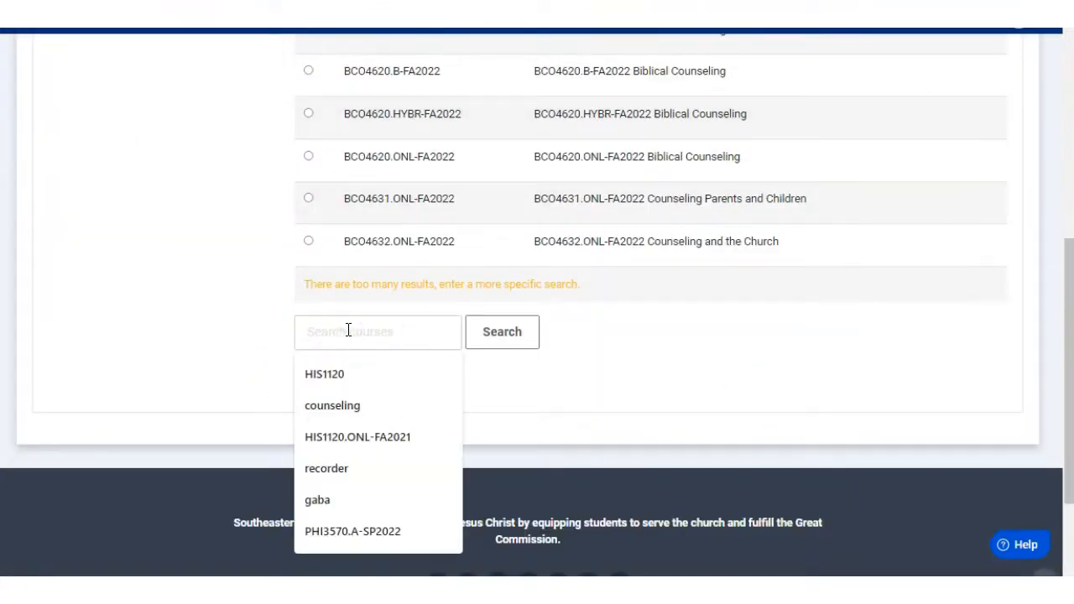
pyautogui.write('HIS1120.A-SP2021')
pyautogui.click(328, 339)
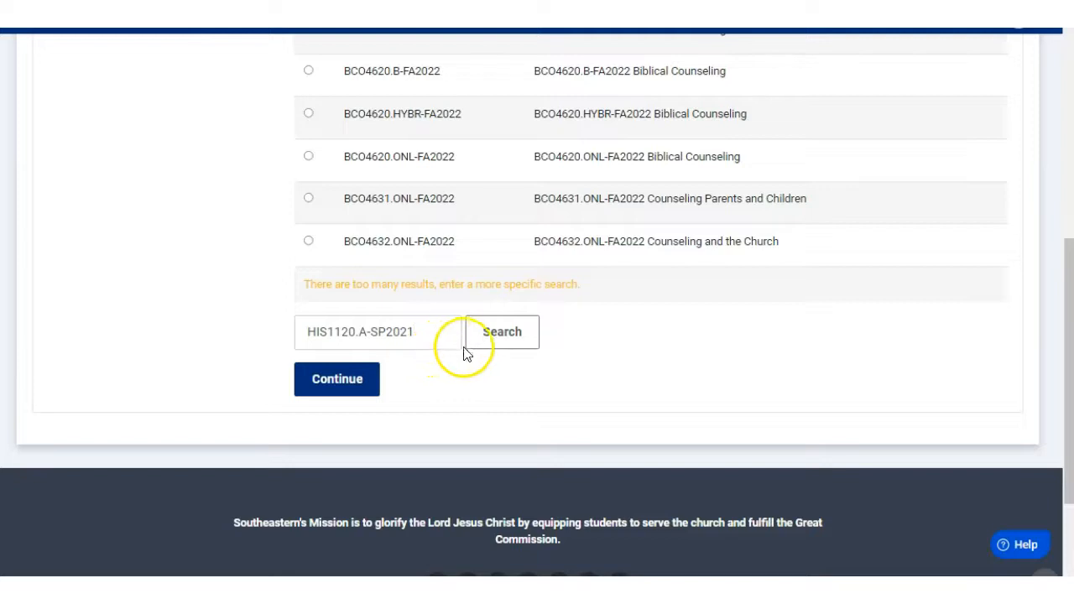
pyautogui.click(502, 339)
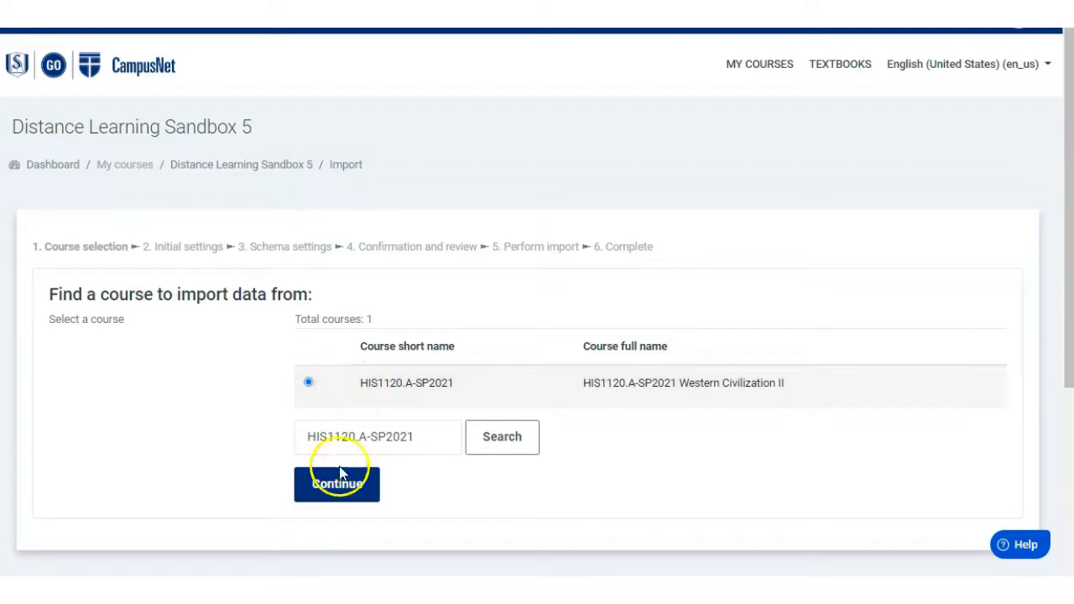
pyautogui.click(336, 487)
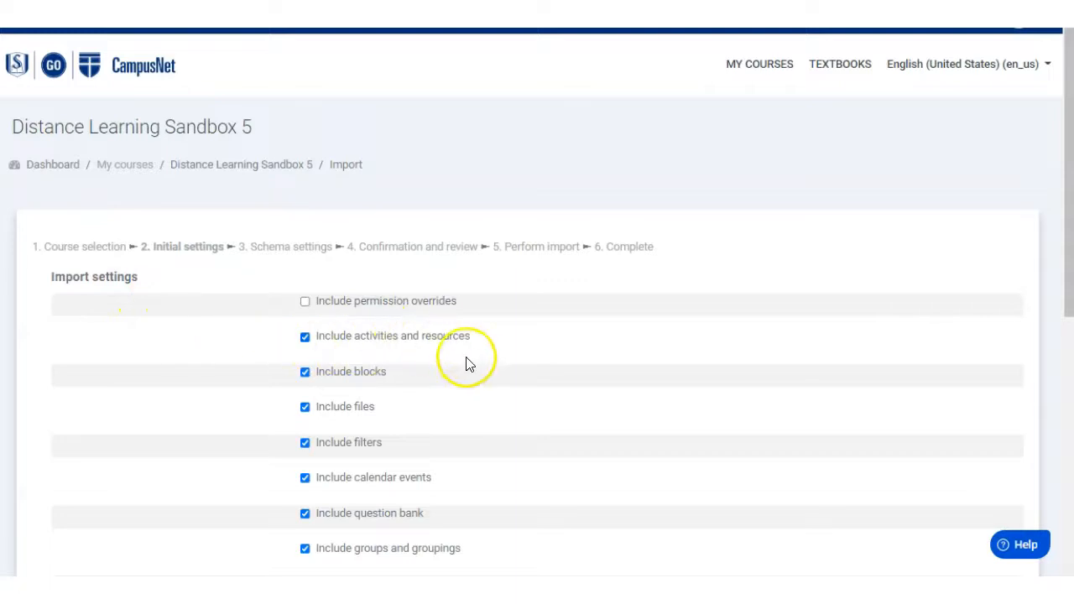
# - Keep the default initial import settings, with the question bank included, and proceed to the schema settings
pyautogui.scroll(-2, 494, 373)
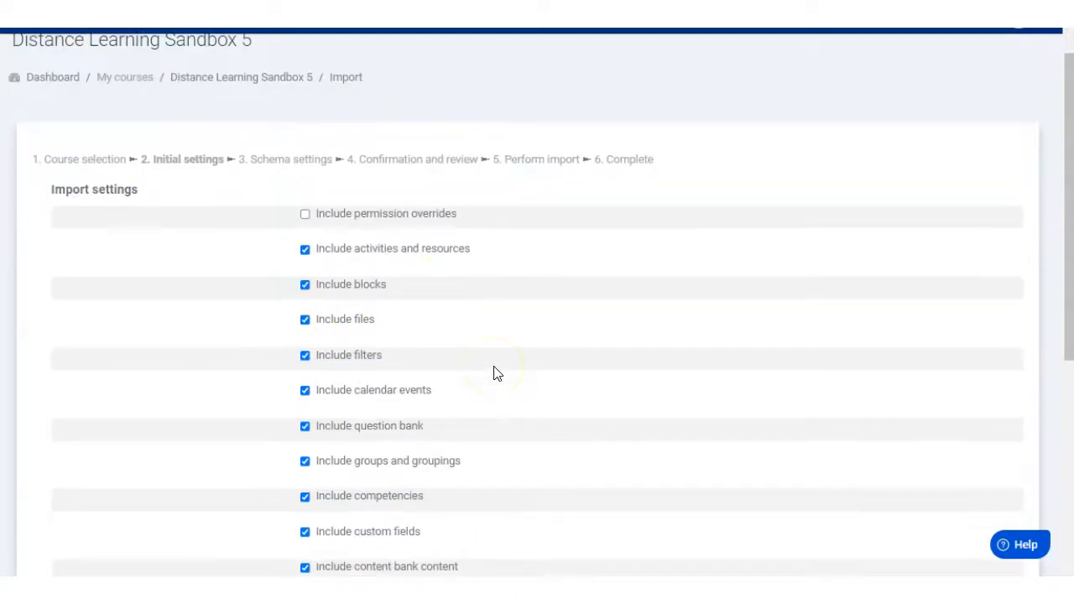
pyautogui.scroll(-1, 493, 374)
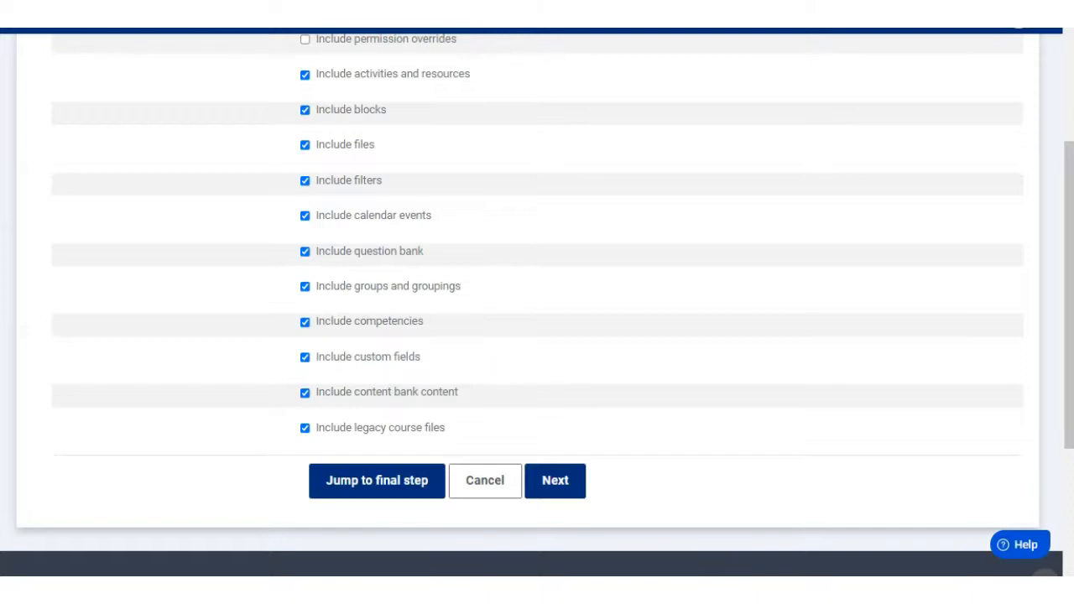
pyautogui.scroll(1, 537, 302)
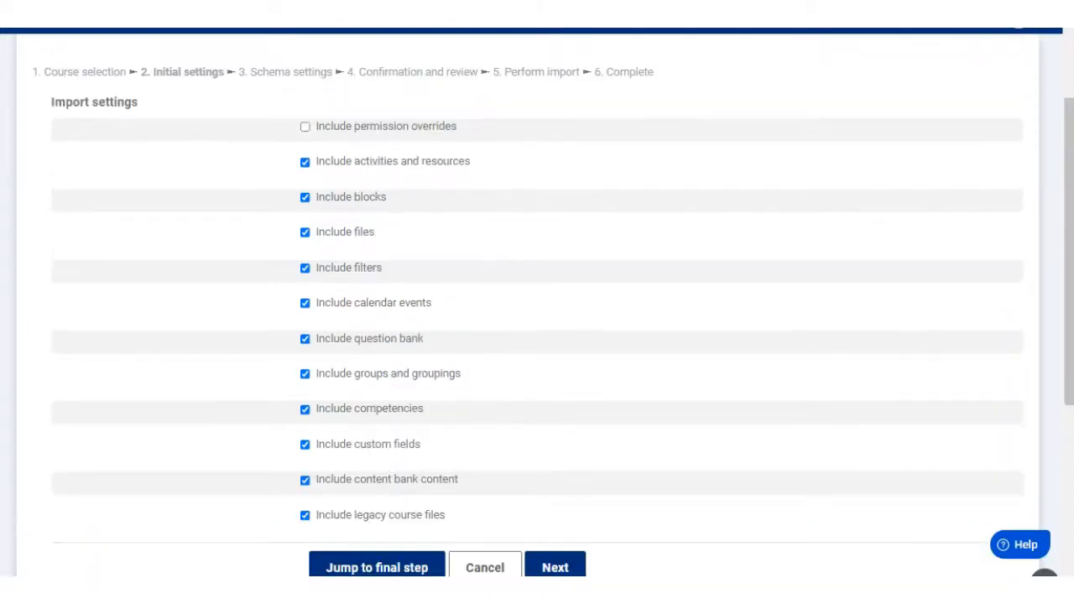
pyautogui.scroll(-1, 537, 302)
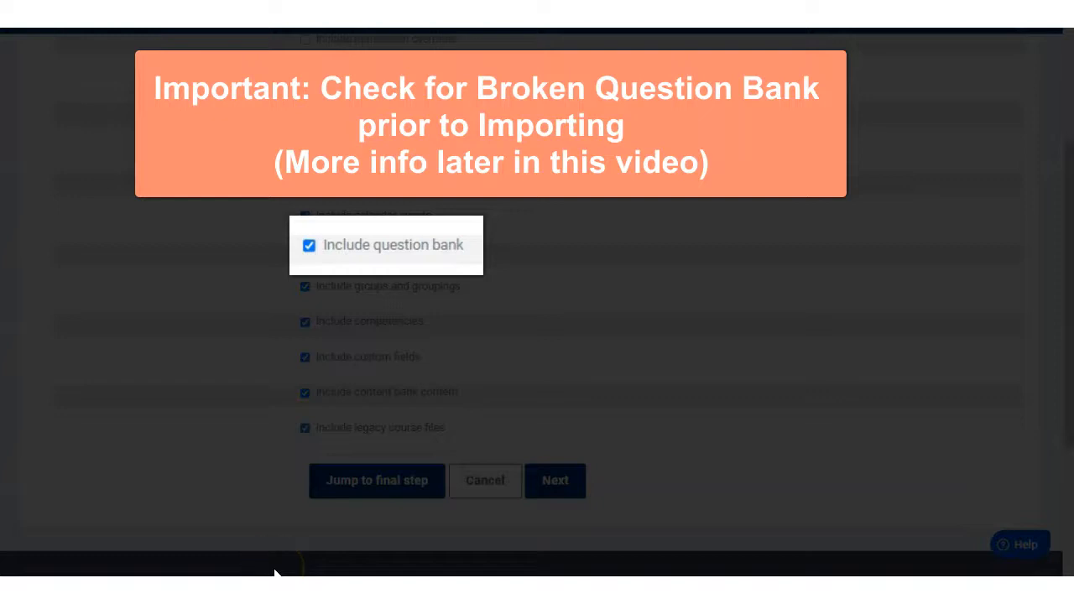
pyautogui.click(309, 246)
pyautogui.click(309, 246)
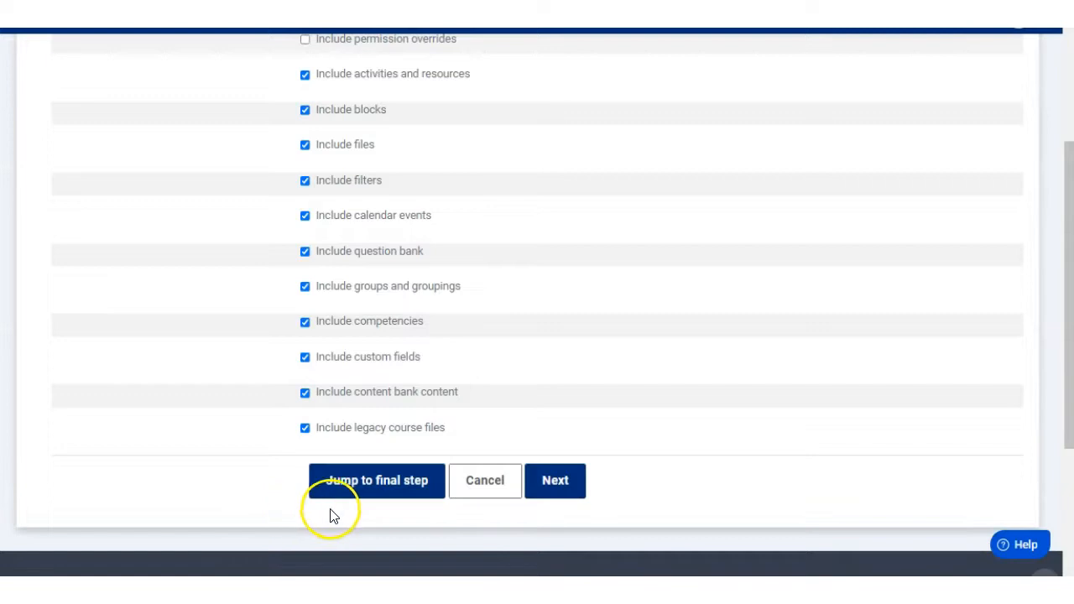
pyautogui.click(563, 475)
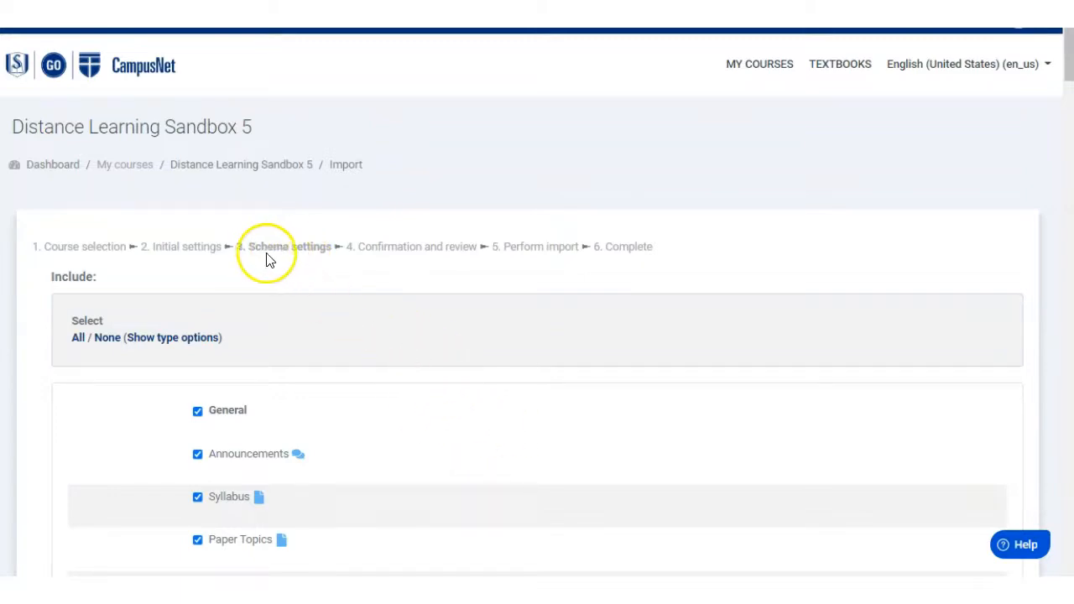
# - Keep every section and activity from General through May 17 - May 23 included, and proceed to confirmation and review
pyautogui.scroll(-2, 478, 361)
pyautogui.scroll(-2, 478, 370)
pyautogui.scroll(-1, 454, 302)
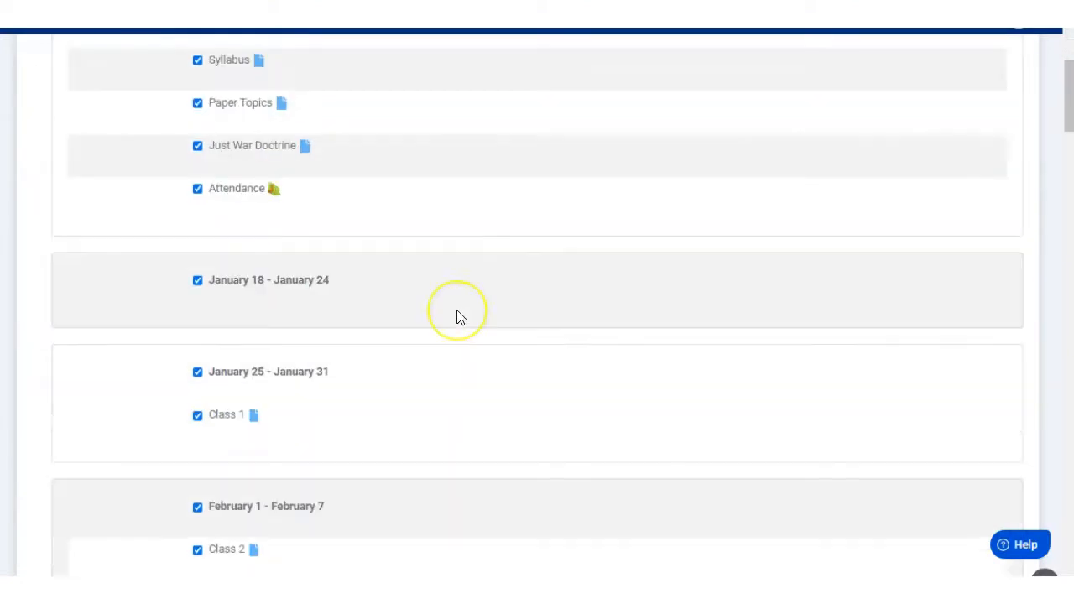
pyautogui.scroll(-4, 458, 314)
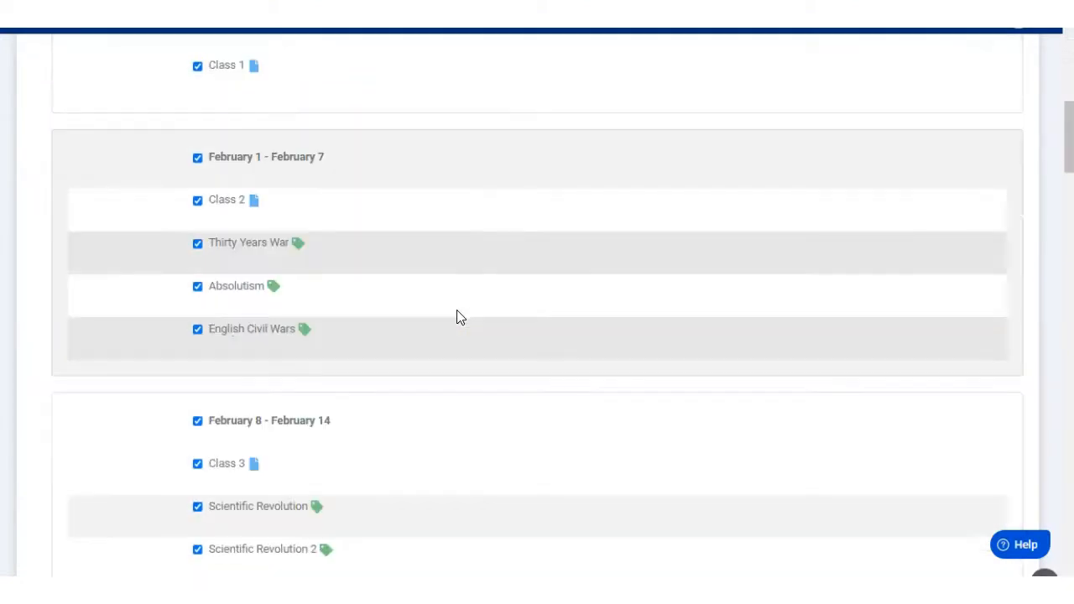
pyautogui.scroll(-6, 460, 318)
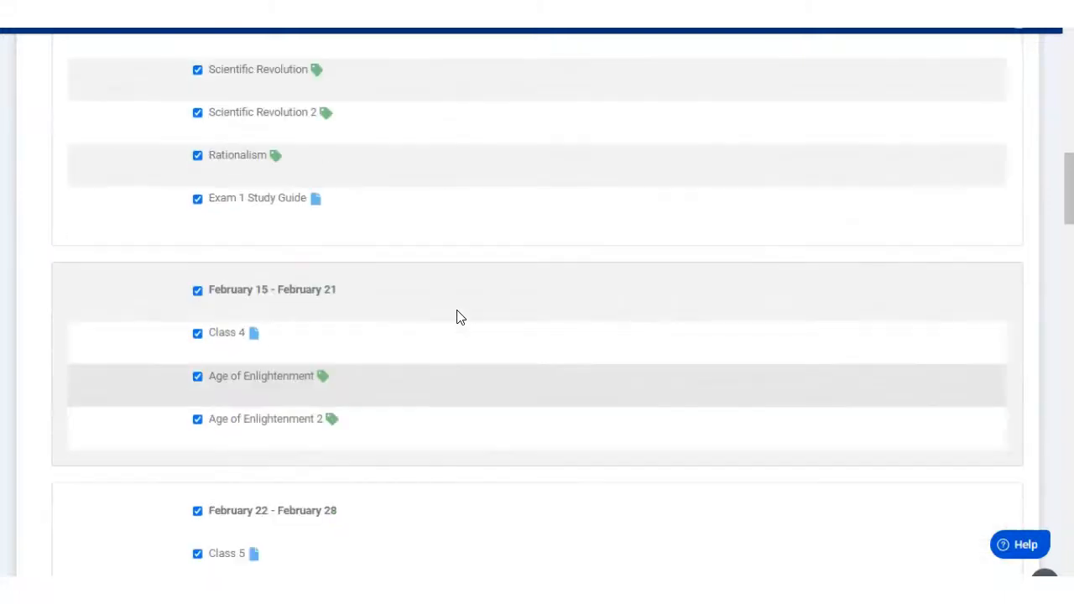
pyautogui.scroll(-14, 459, 317)
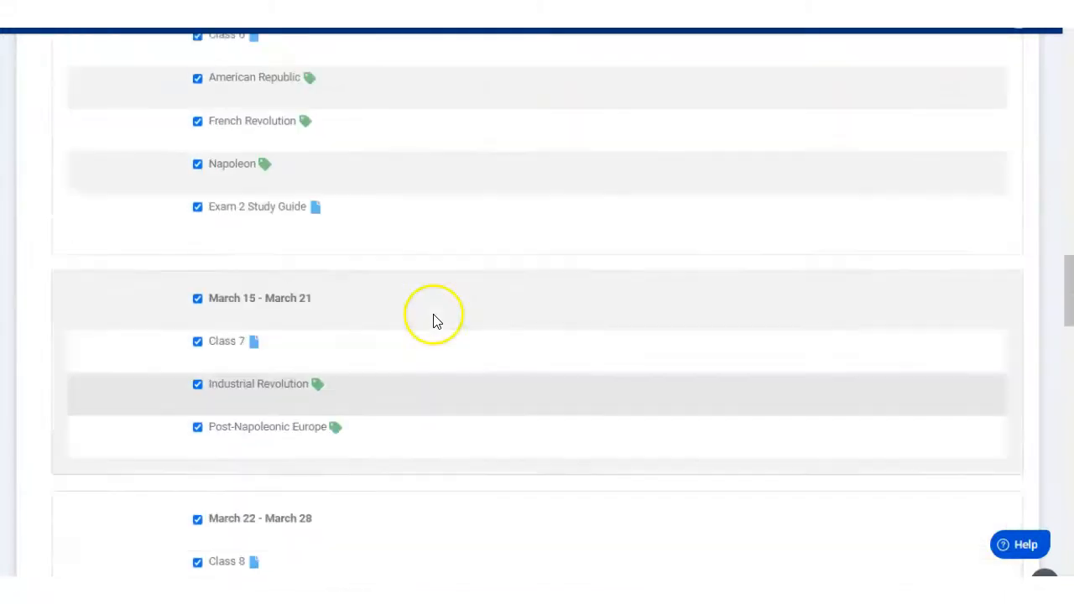
pyautogui.scroll(-10, 435, 320)
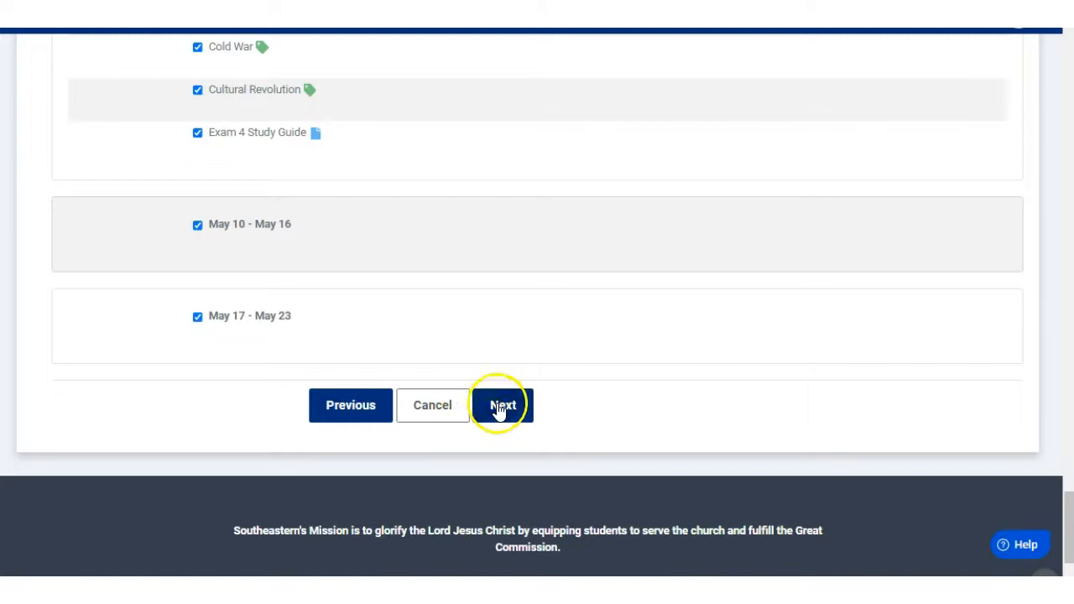
pyautogui.click(500, 406)
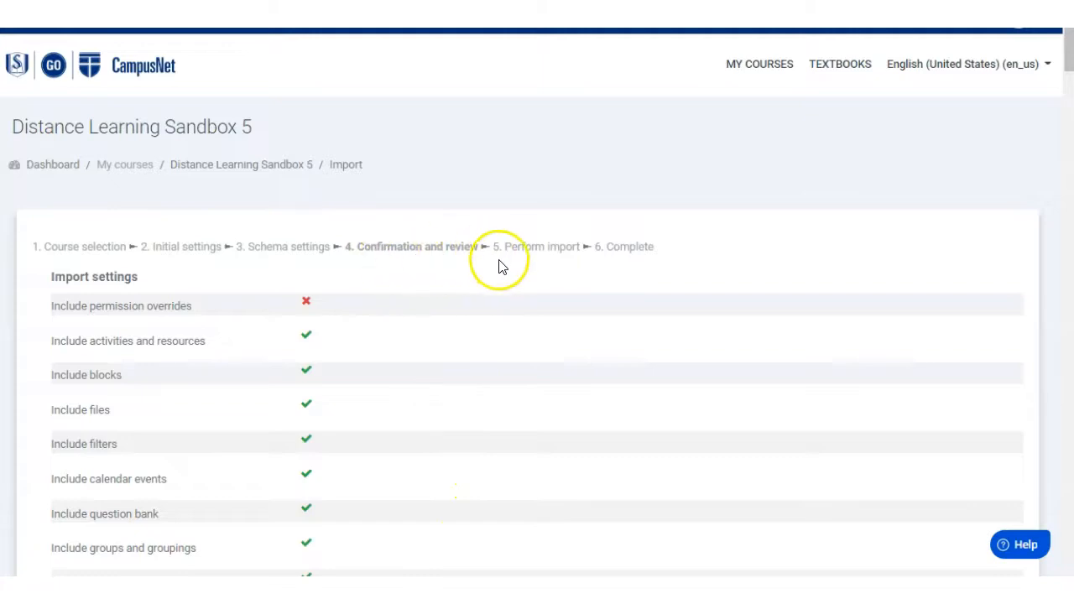
# - Review the confirmed import settings and included items, and perform the import
pyautogui.scroll(-2, 439, 340)
pyautogui.scroll(-1, 437, 336)
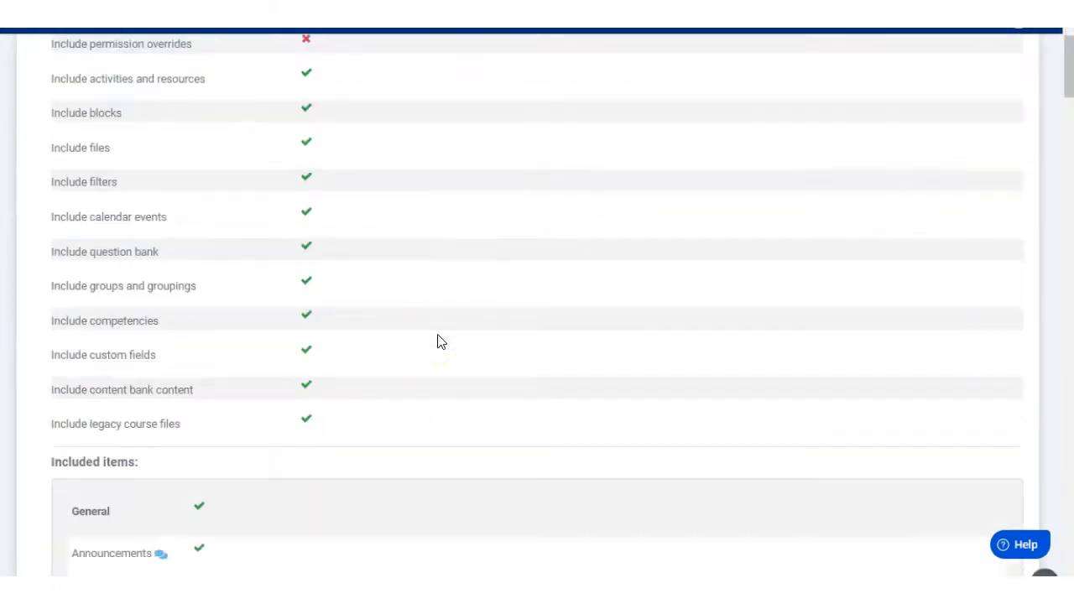
pyautogui.scroll(-1, 438, 341)
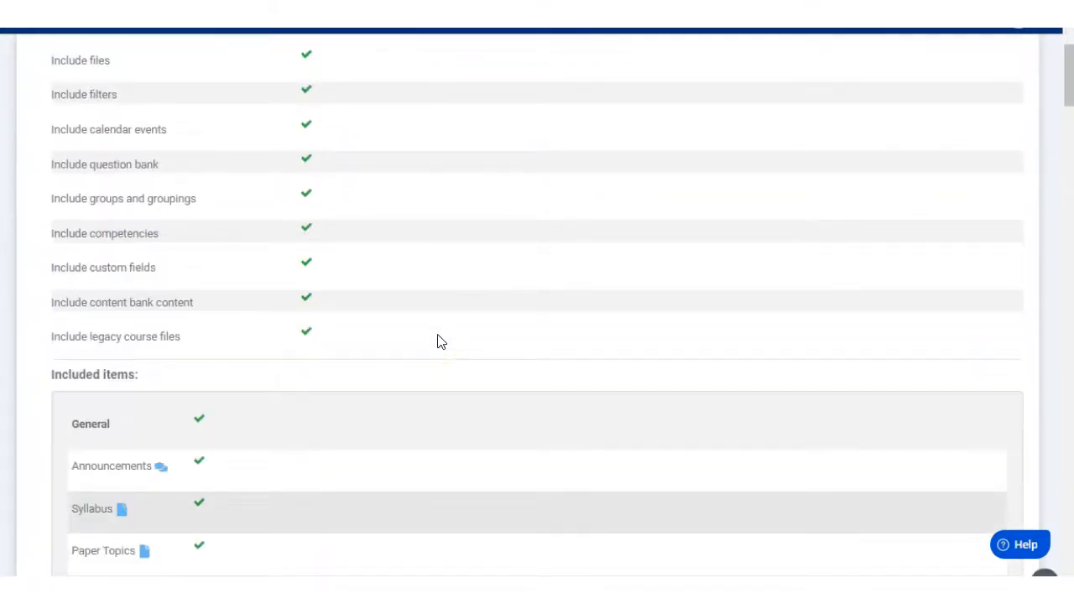
pyautogui.scroll(-3, 437, 341)
pyautogui.scroll(-2, 437, 341)
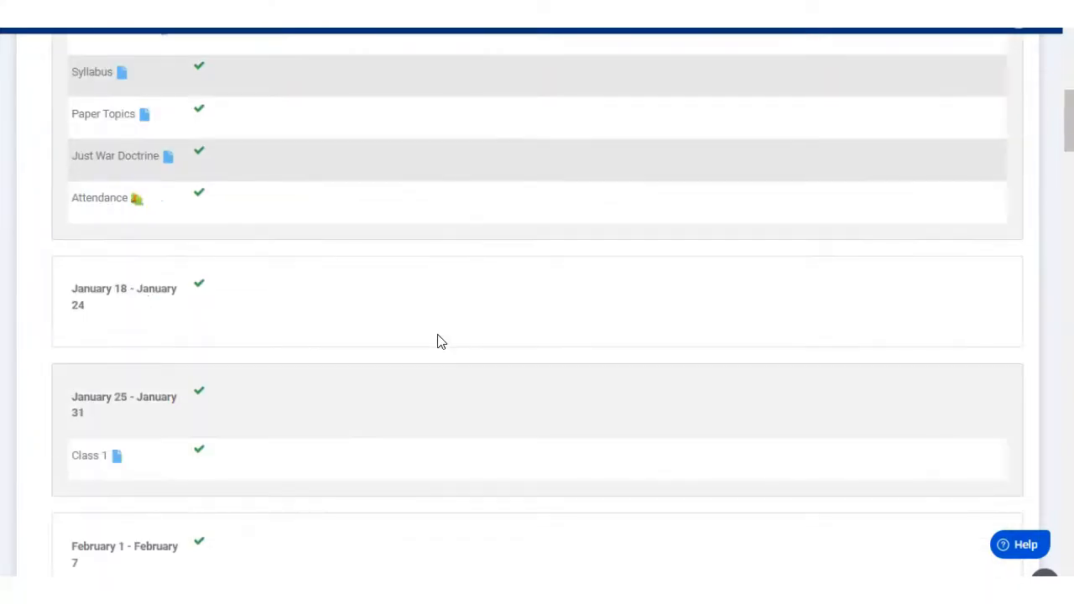
pyautogui.scroll(-17, 437, 341)
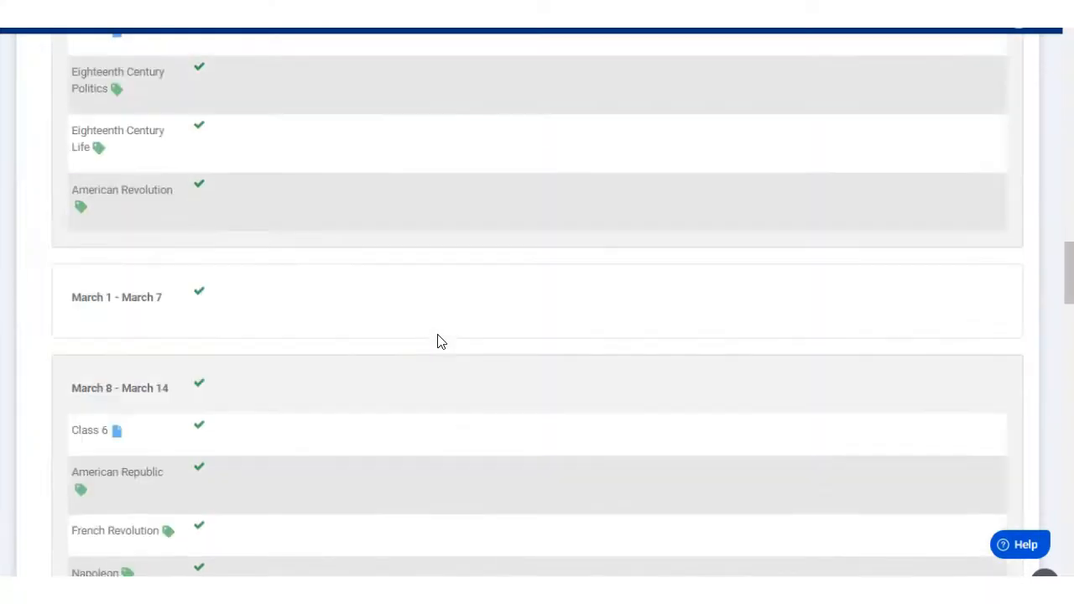
pyautogui.scroll(-17, 437, 340)
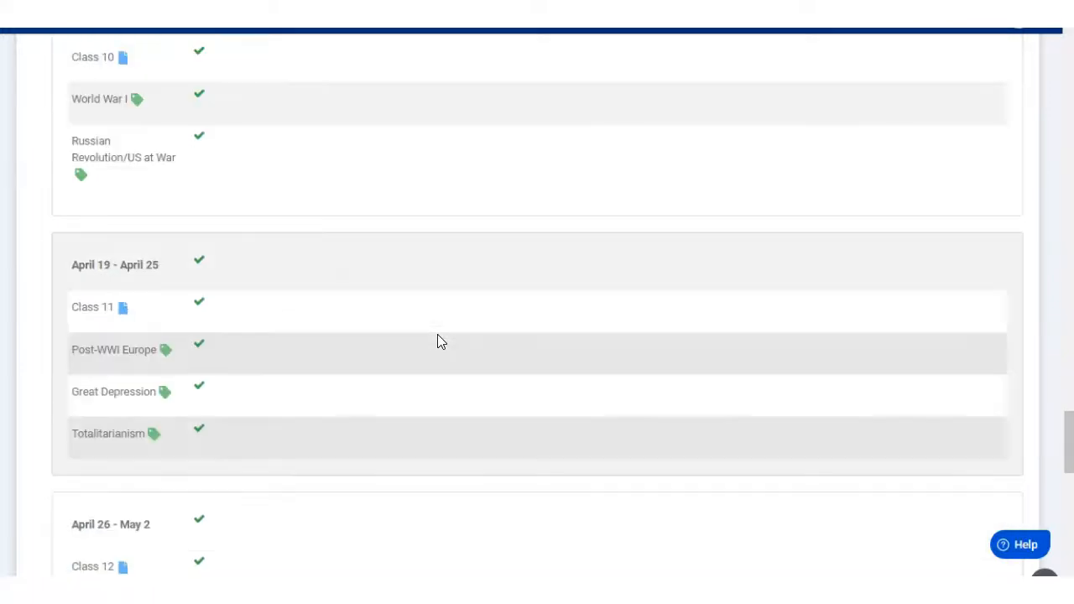
pyautogui.scroll(-12, 437, 341)
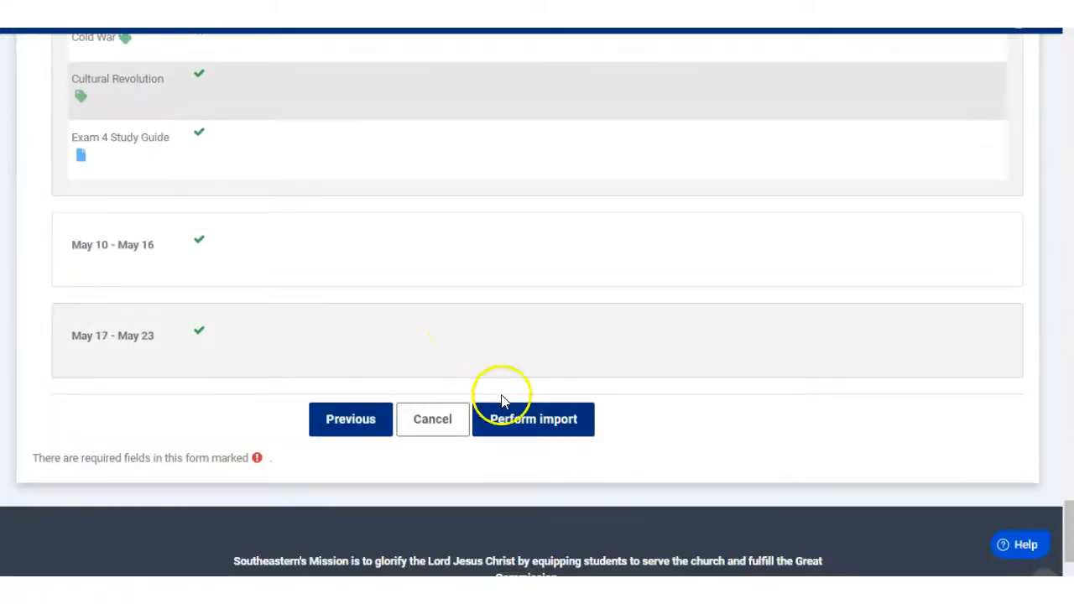
pyautogui.click(540, 427)
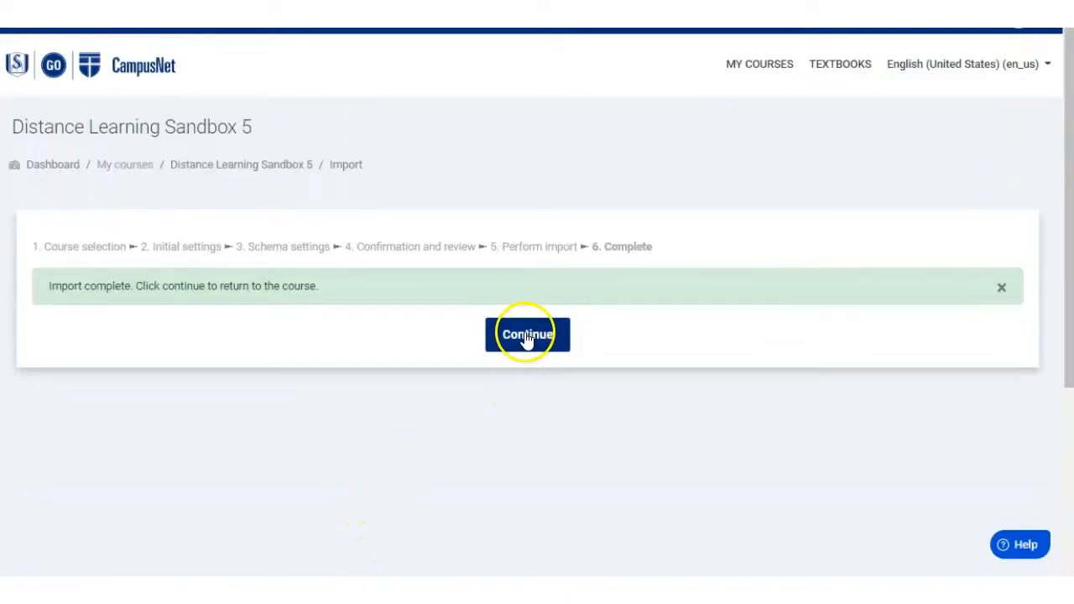
# - Return to the sandbox course and examine the imported files and activities in its weekly sections
pyautogui.click(525, 336)
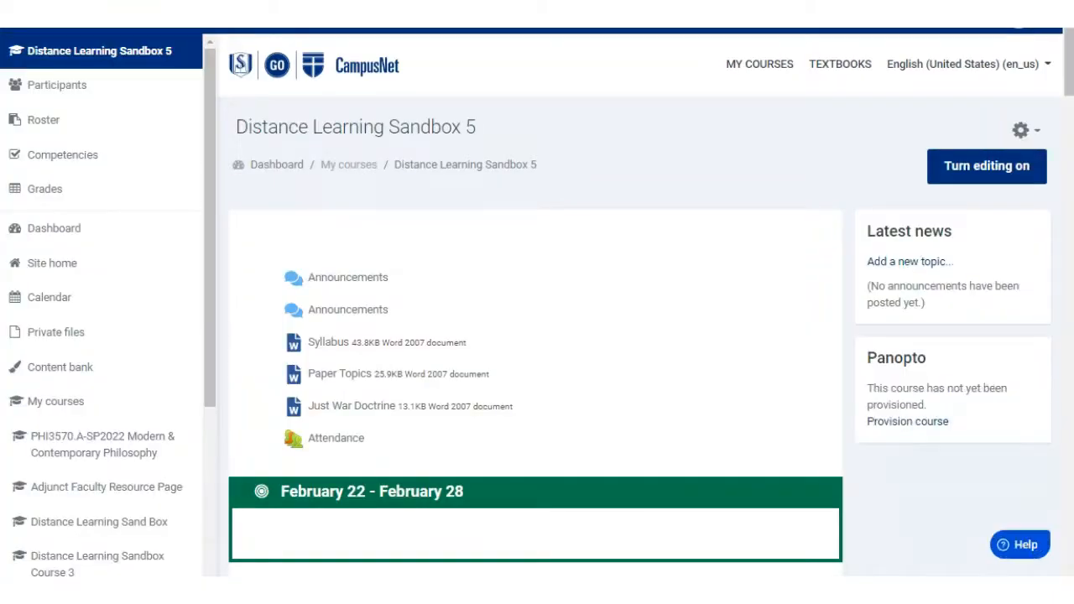
pyautogui.scroll(-2, 459, 336)
pyautogui.scroll(-6, 459, 336)
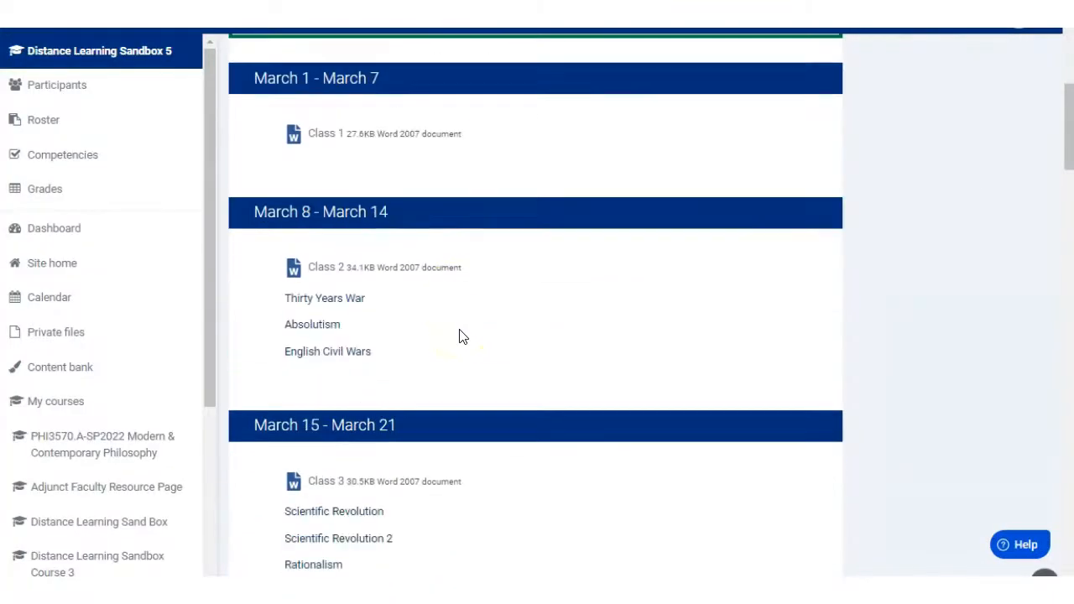
pyautogui.scroll(-20, 460, 336)
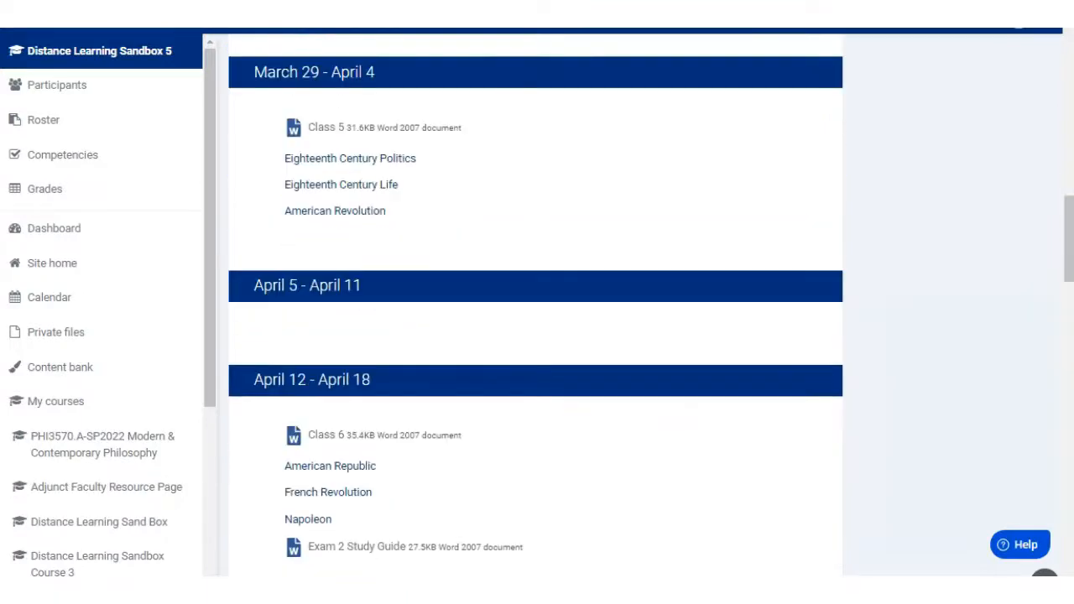
pyautogui.scroll(-15, 536, 302)
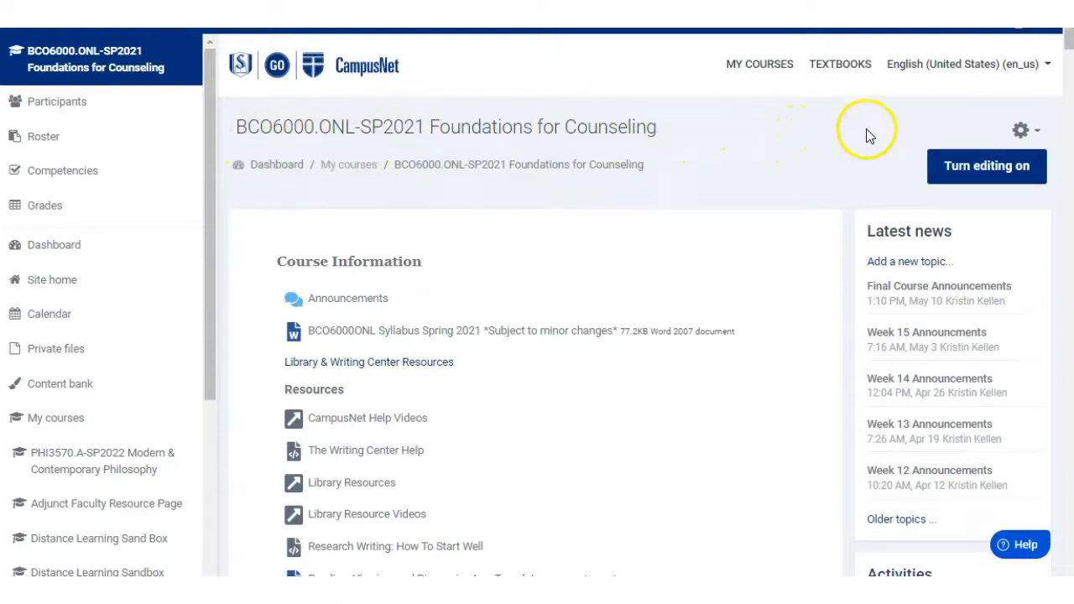
# - Open the question bank's questions for the BCO6000.ONL-SP2021 course and list its available question categories
pyautogui.click(1023, 133)
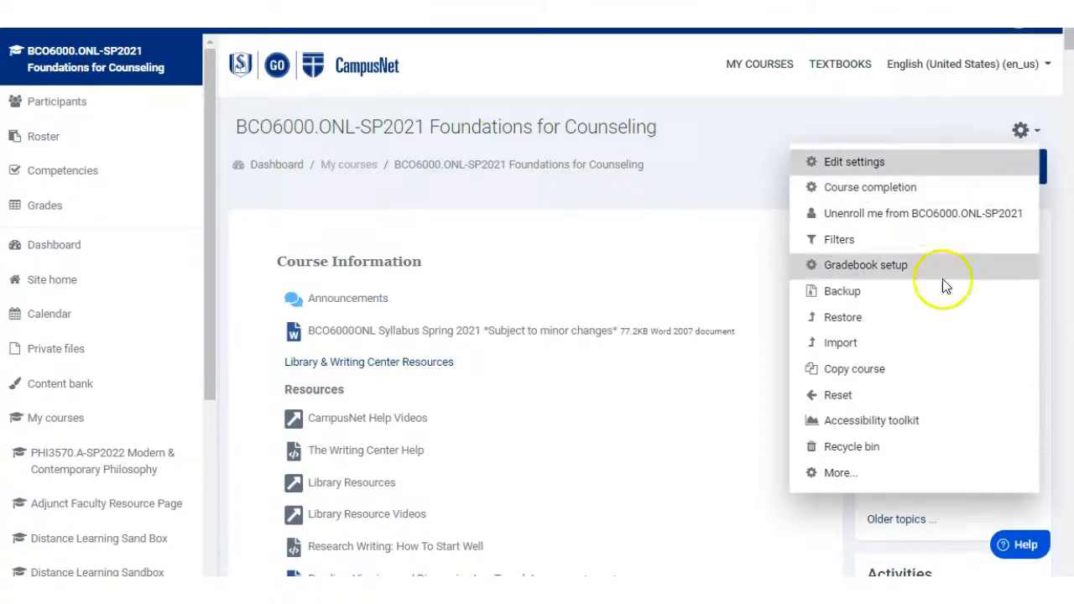
pyautogui.click(873, 473)
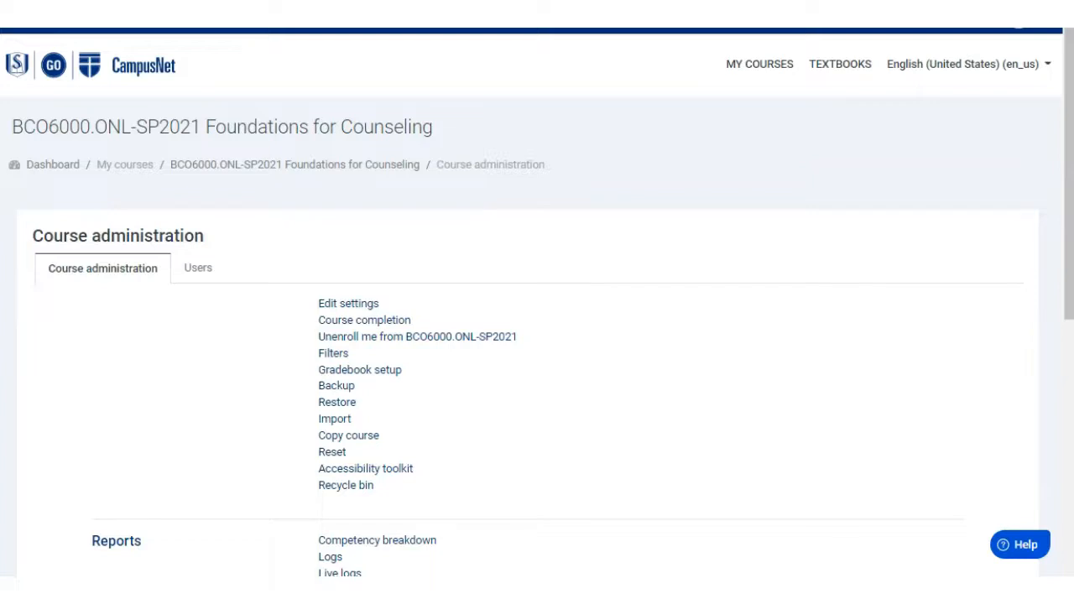
pyautogui.scroll(-3, 297, 444)
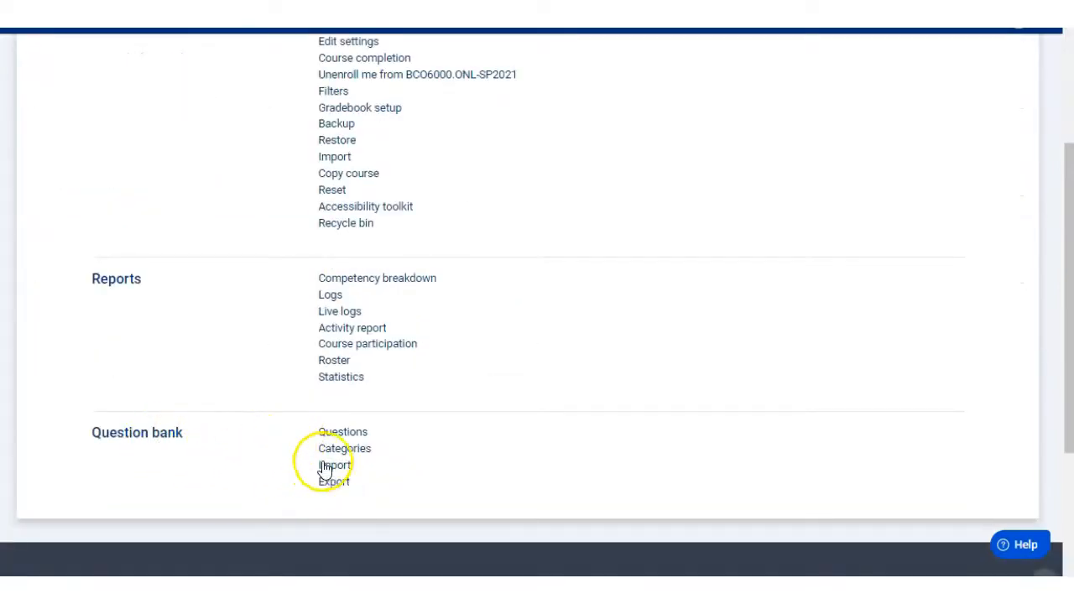
pyautogui.click(346, 430)
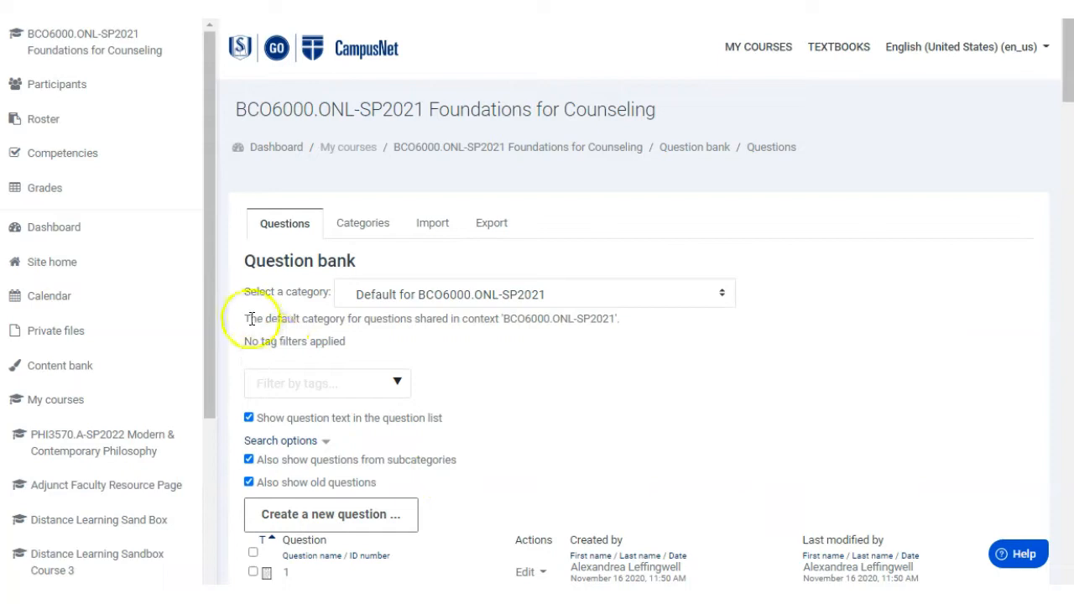
pyautogui.click(721, 294)
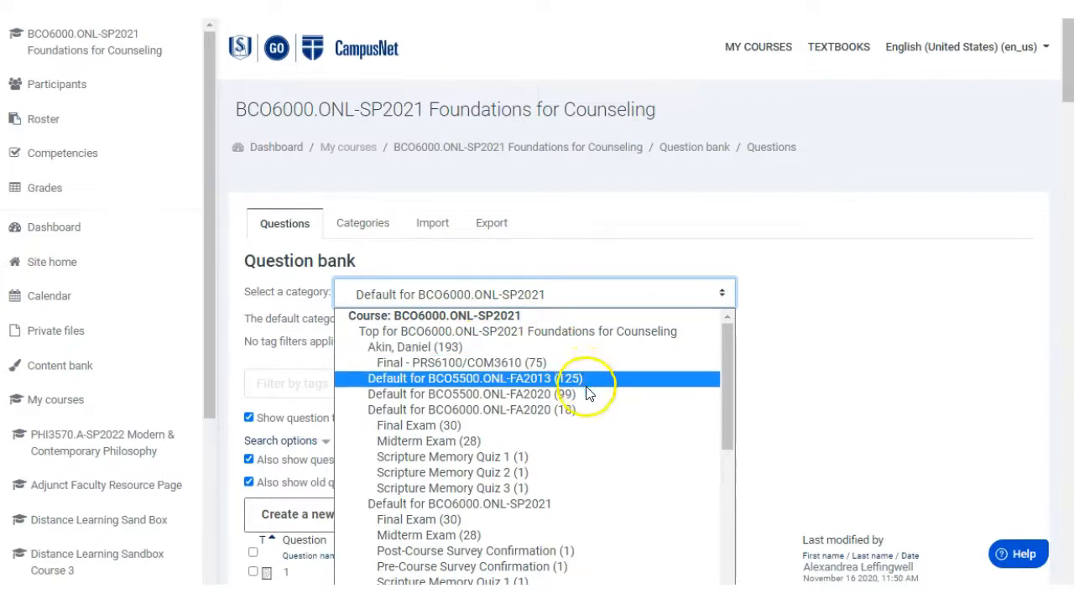
# - Check the BCO6000.ONL-SP2021 question bank's category list for categories carried over from unrelated courses
pyautogui.press('Down')
pyautogui.press('Down')
pyautogui.press('Down')
pyautogui.press('Down')
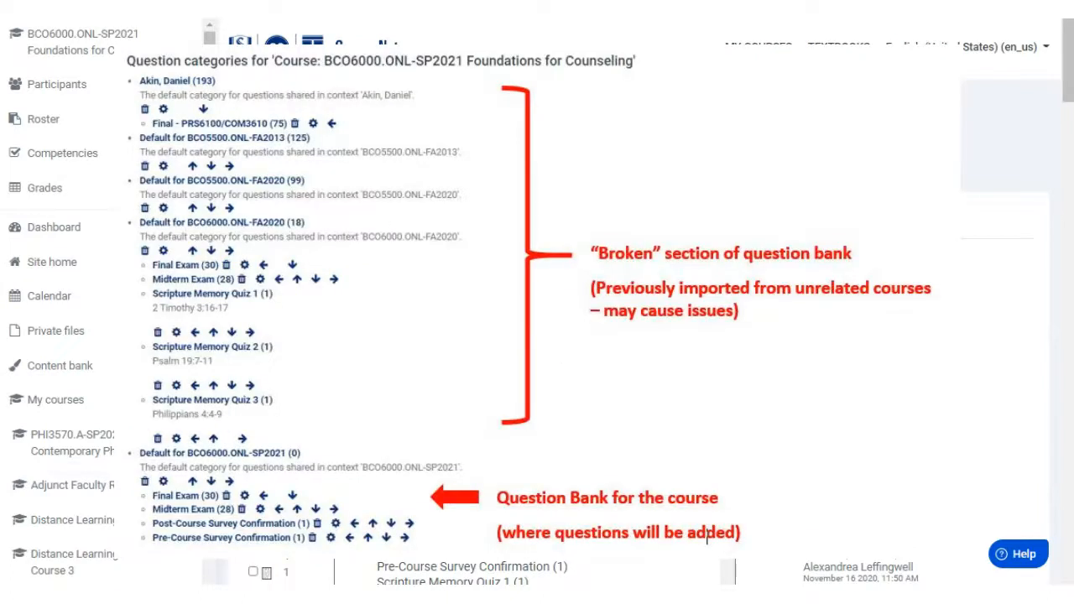
pyautogui.press('Escape')
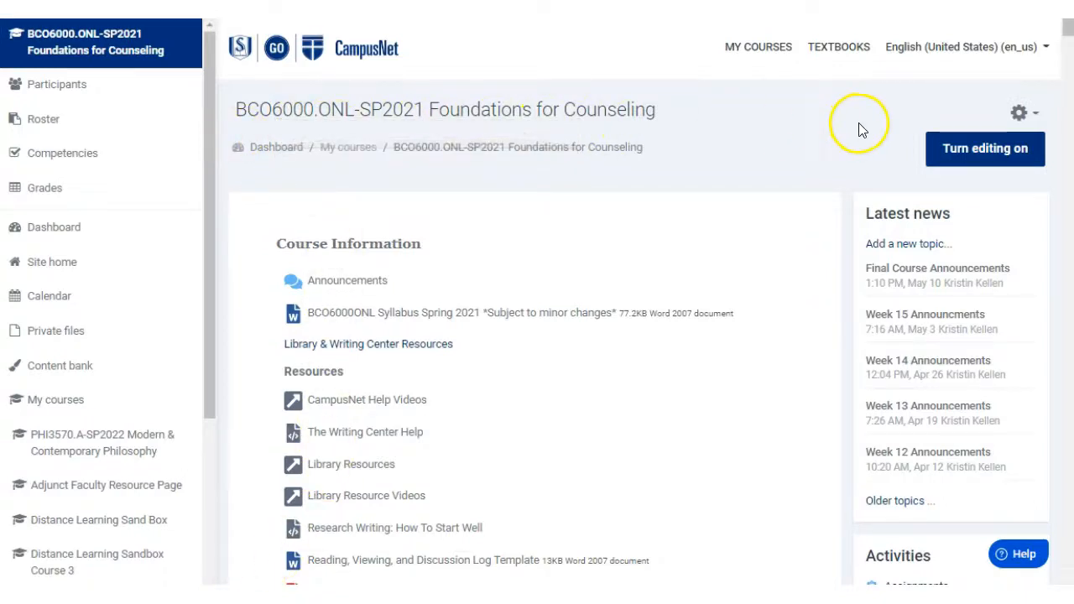
# - Open the question bank's export form for the BCO6000.ONL-SP2021 course
pyautogui.click(1020, 116)
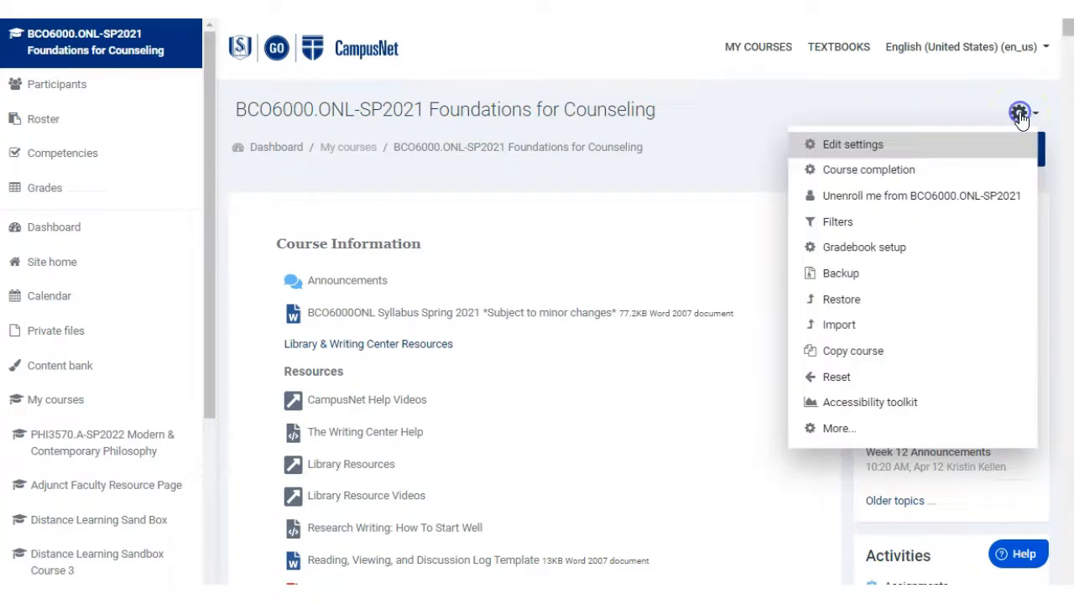
pyautogui.click(837, 429)
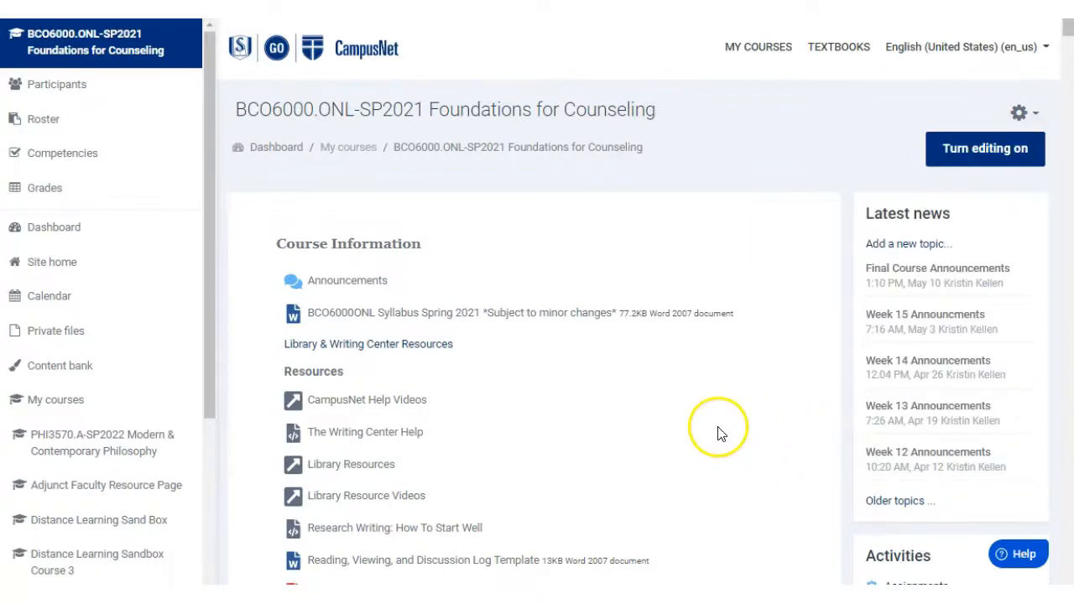
pyautogui.scroll(-3, 411, 444)
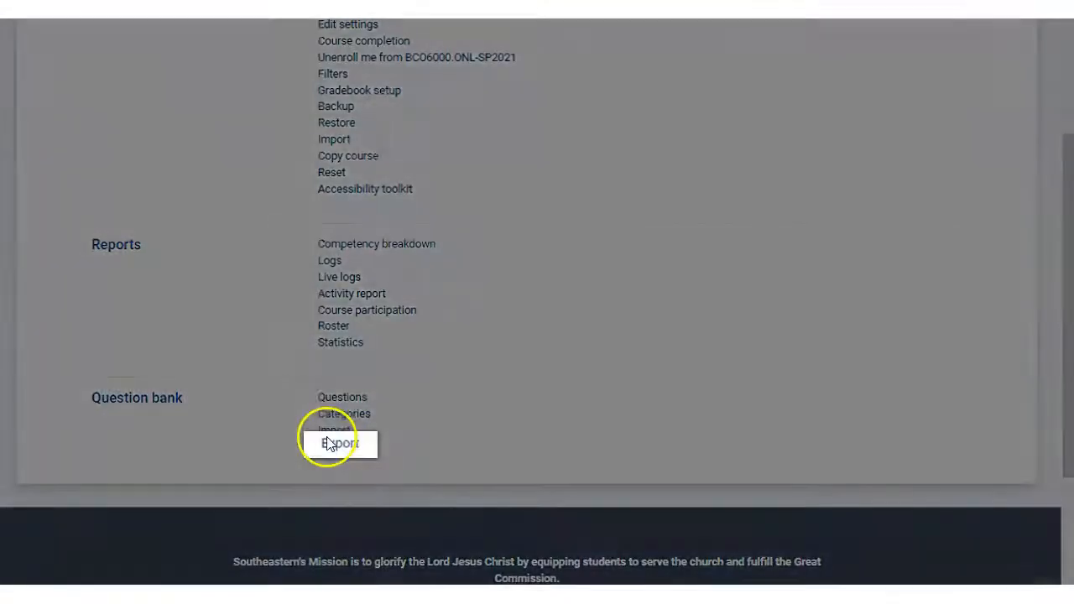
pyautogui.click(341, 445)
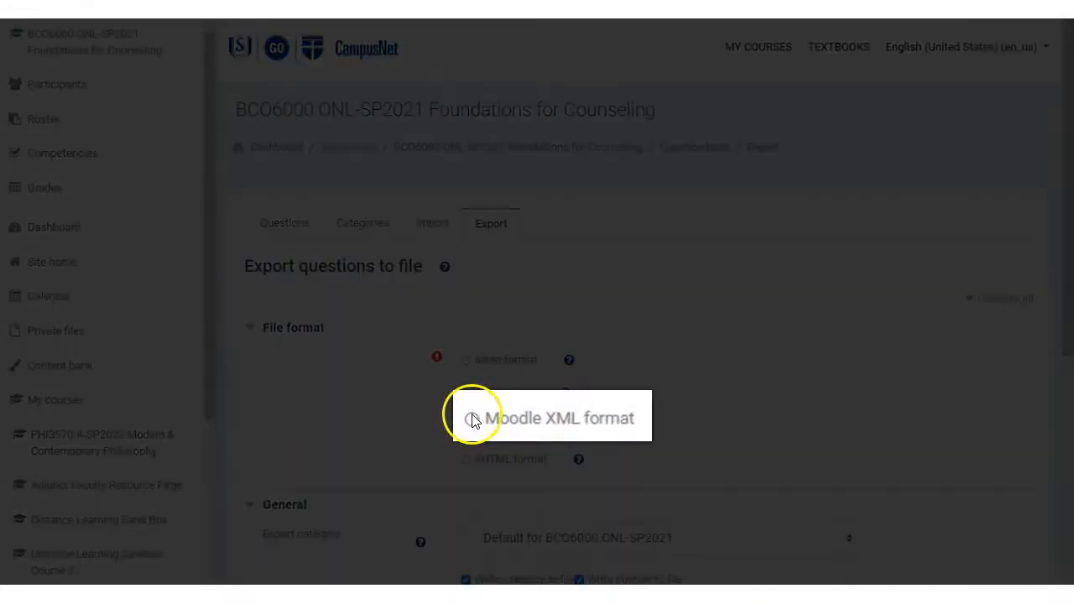
# - Set the export to Moodle XML format and exclude the category and context from the file
pyautogui.click(469, 417)
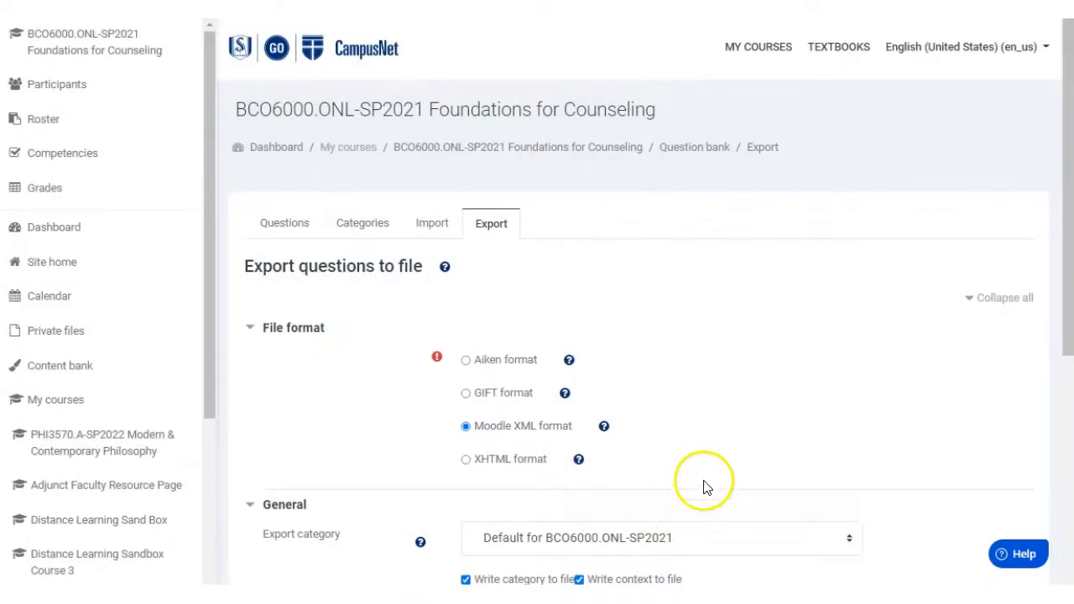
pyautogui.scroll(-1, 708, 403)
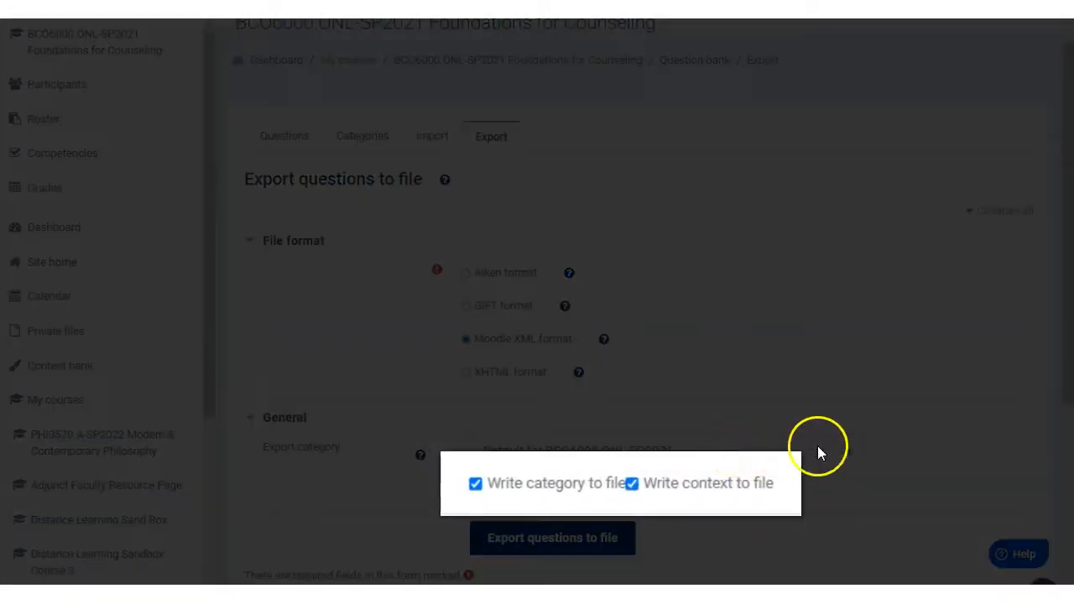
pyautogui.click(850, 453)
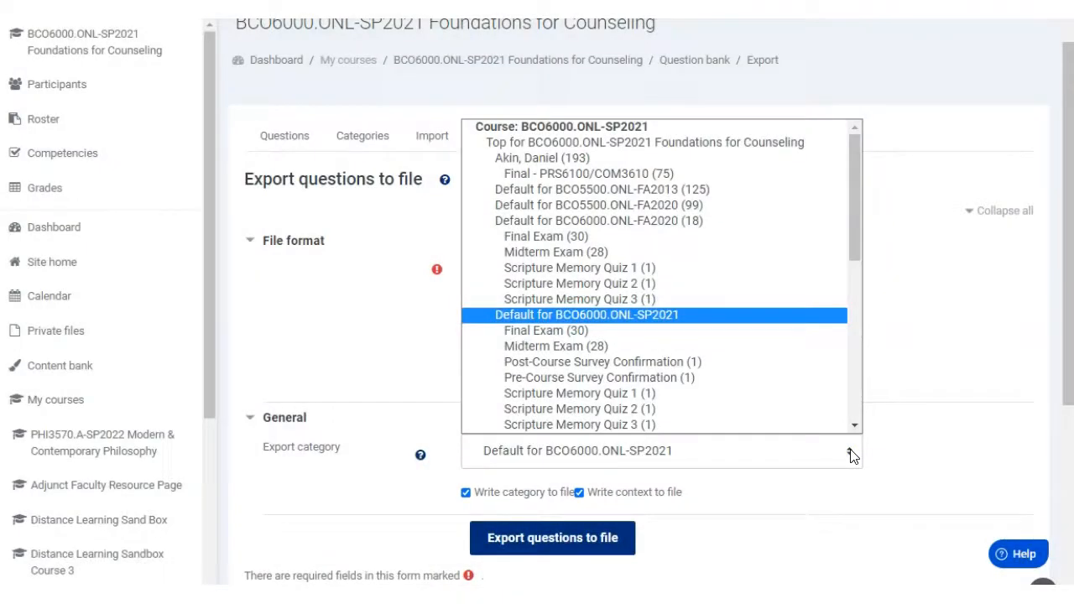
pyautogui.click(852, 454)
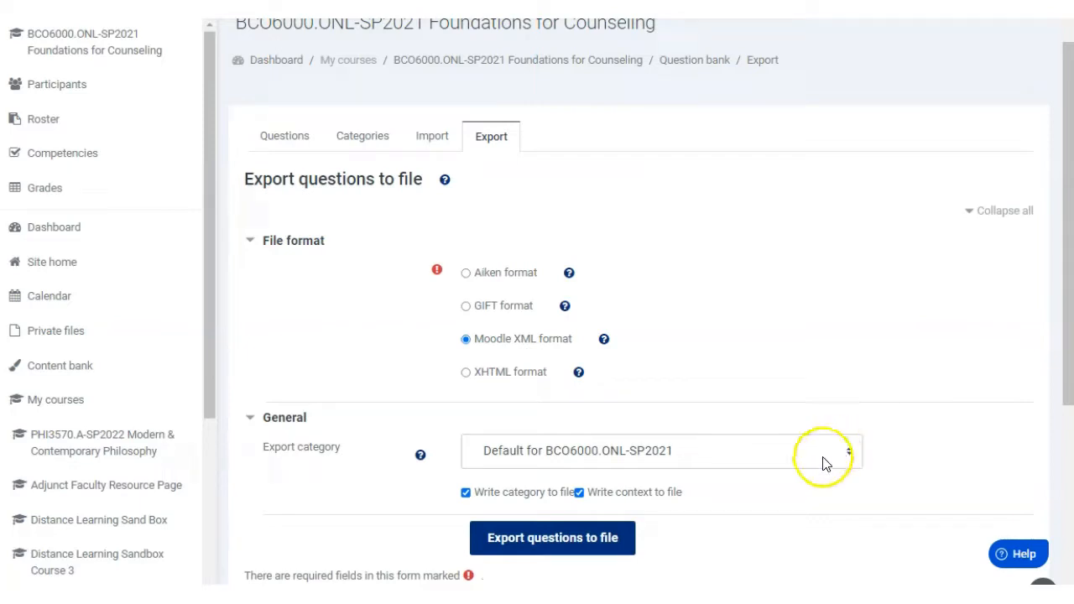
pyautogui.click(466, 493)
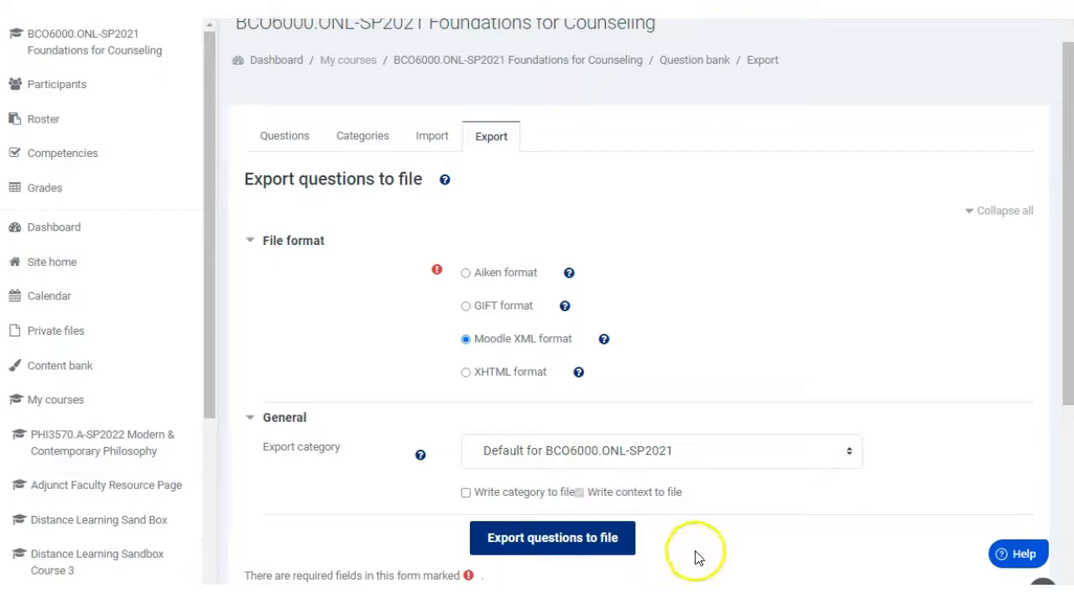
# - Choose Default for BCO6000.ONL-SP2021 as the export category, export its questions to a file, and continue
pyautogui.click(845, 457)
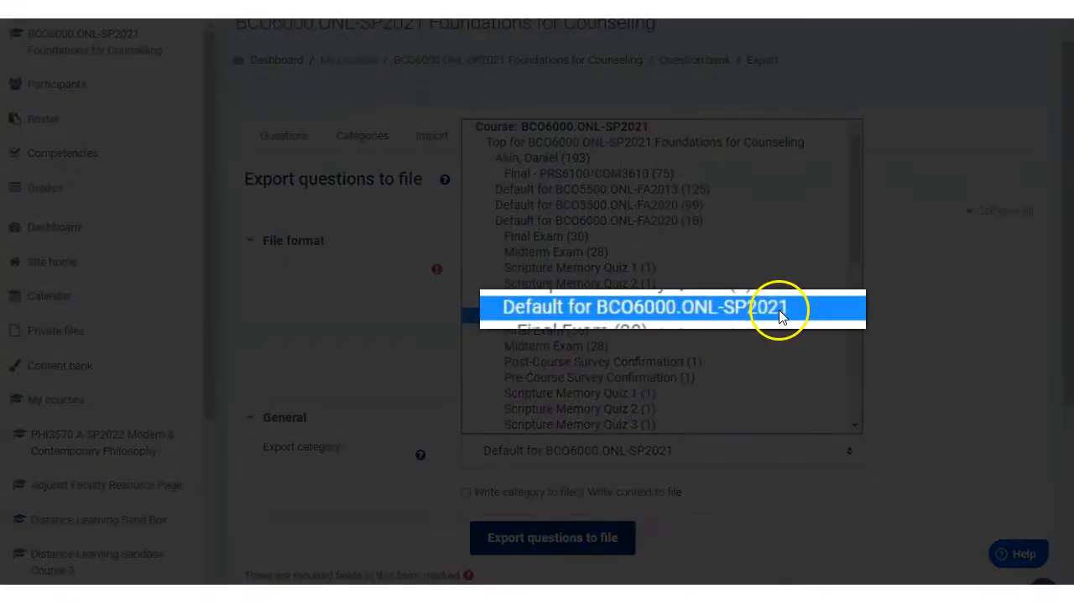
pyautogui.click(779, 313)
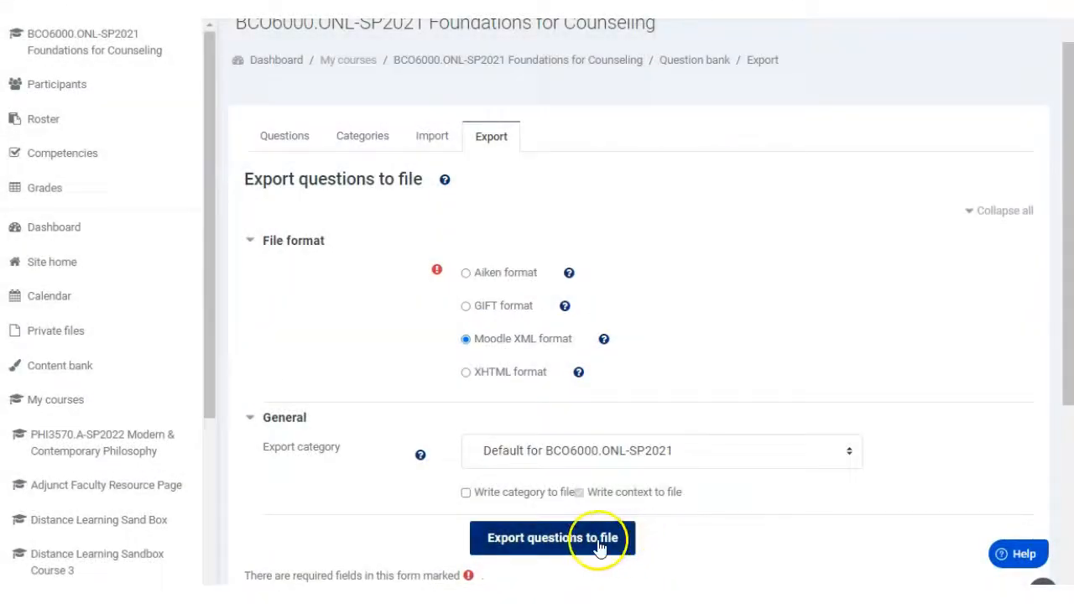
pyautogui.click(598, 547)
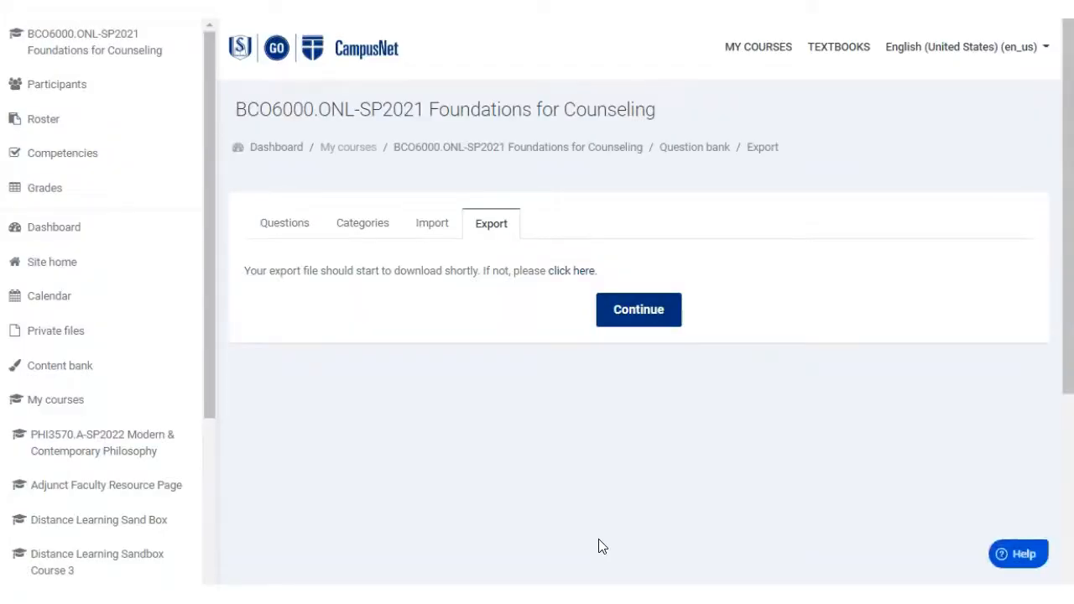
pyautogui.click(638, 314)
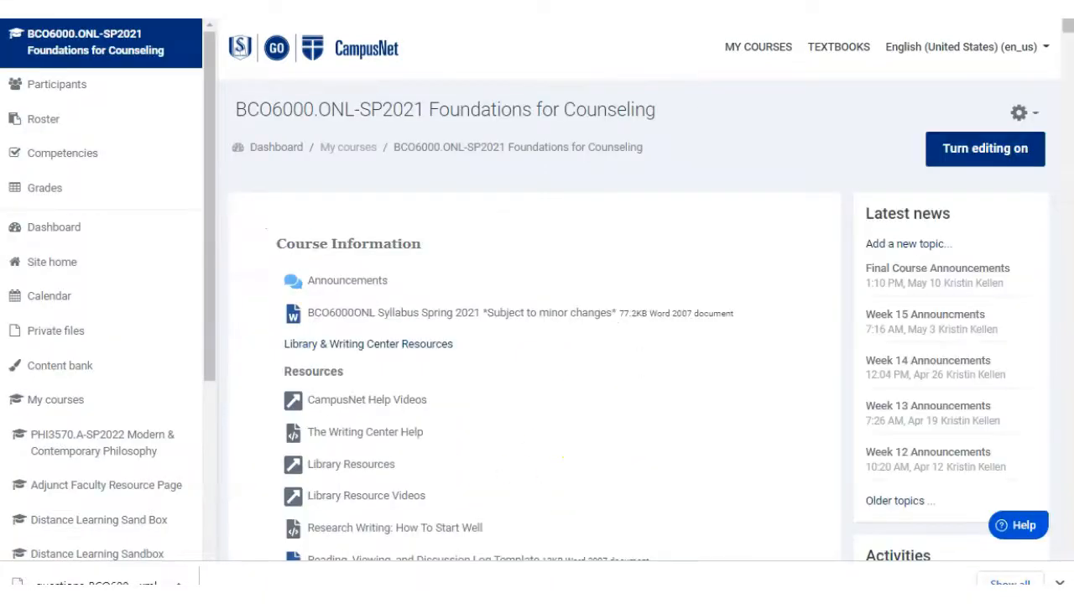
# - Go to the Distance Learning Sandbox 5 course and open its question bank's import form
pyautogui.scroll(-3, 168, 390)
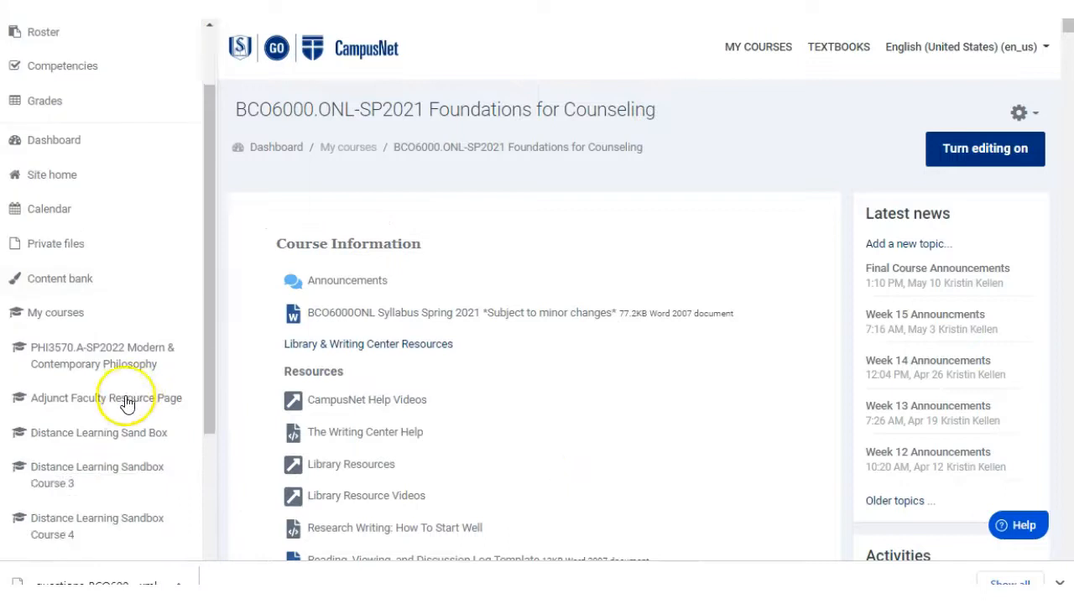
pyautogui.scroll(-1, 117, 422)
pyautogui.click(100, 401)
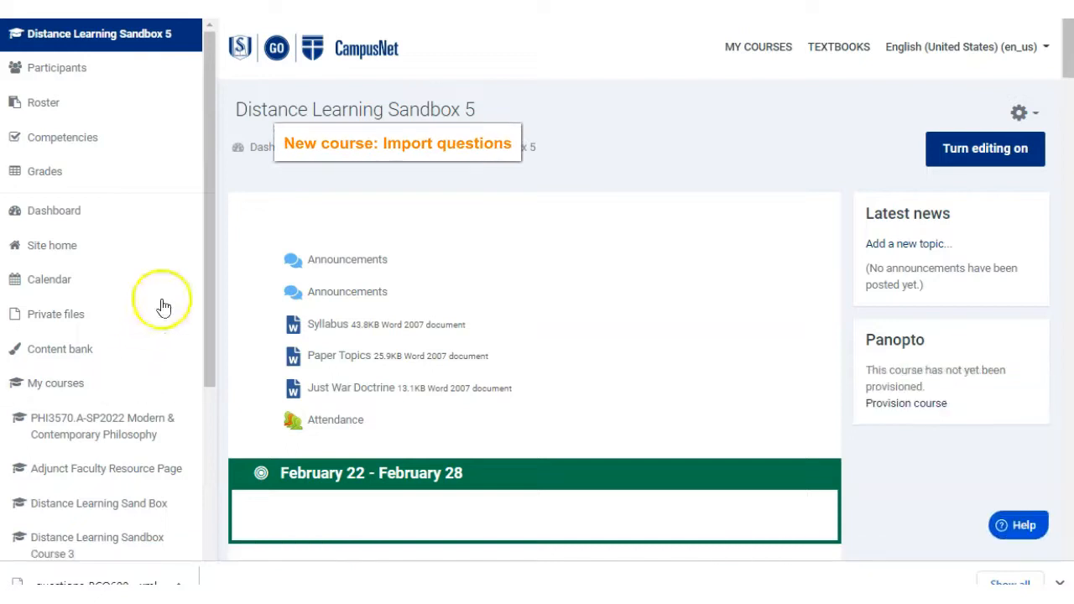
pyautogui.click(1032, 113)
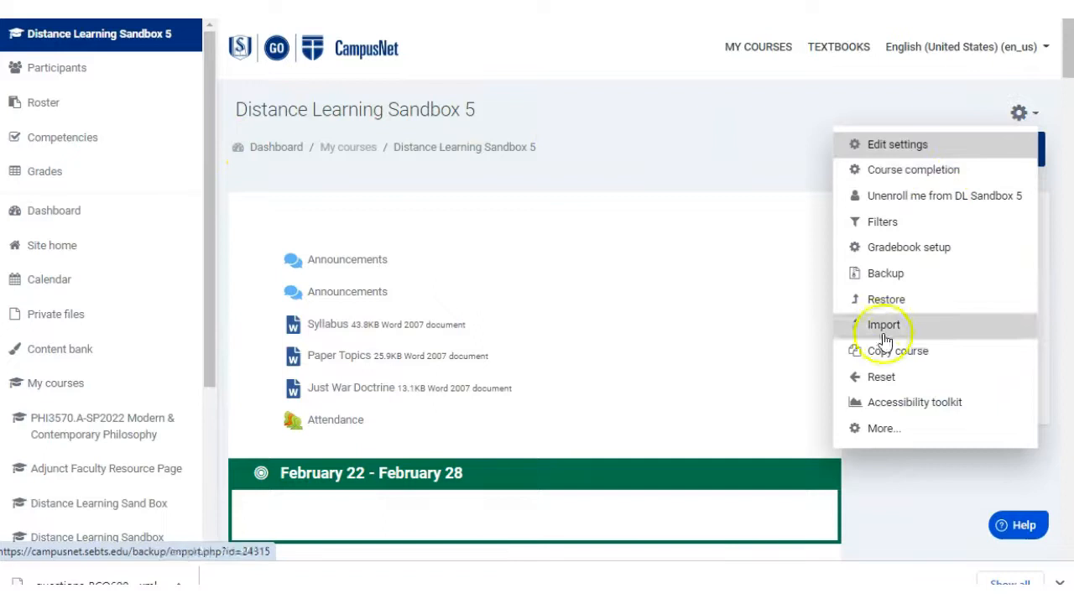
pyautogui.click(878, 431)
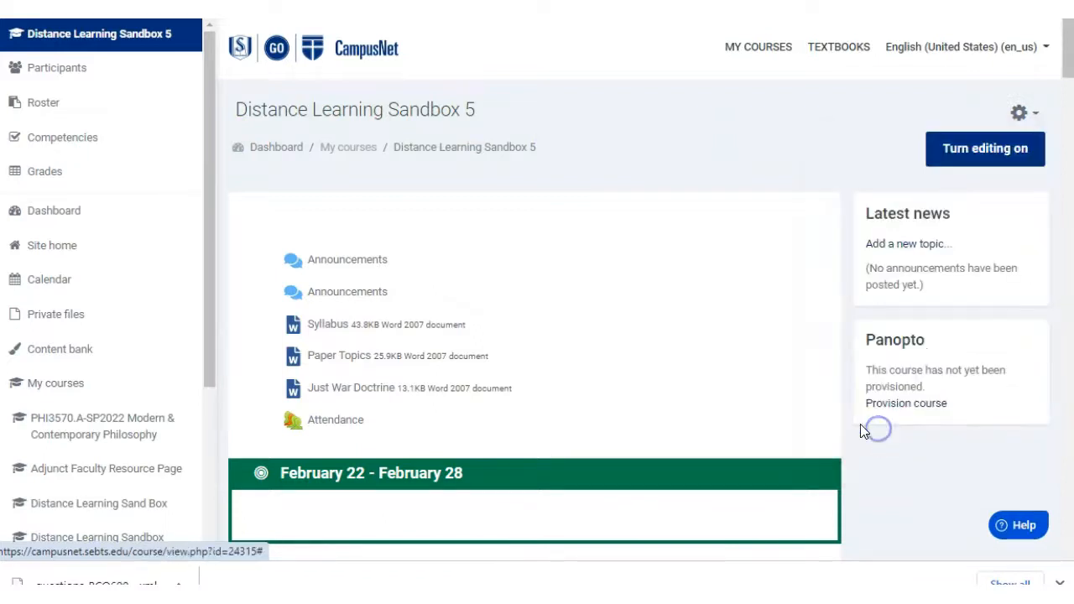
pyautogui.scroll(-2, 482, 411)
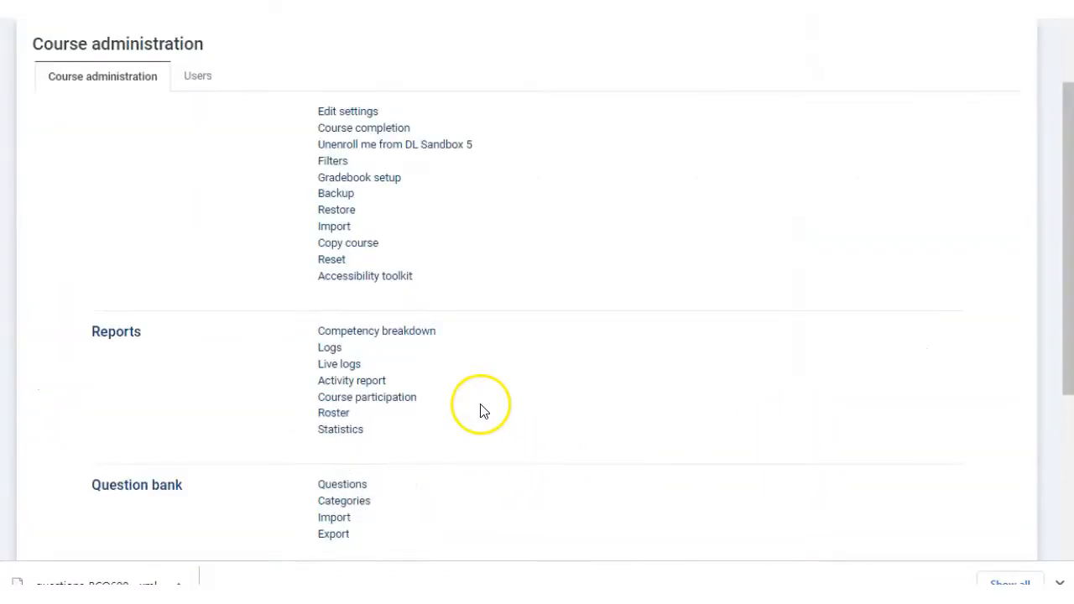
pyautogui.click(343, 523)
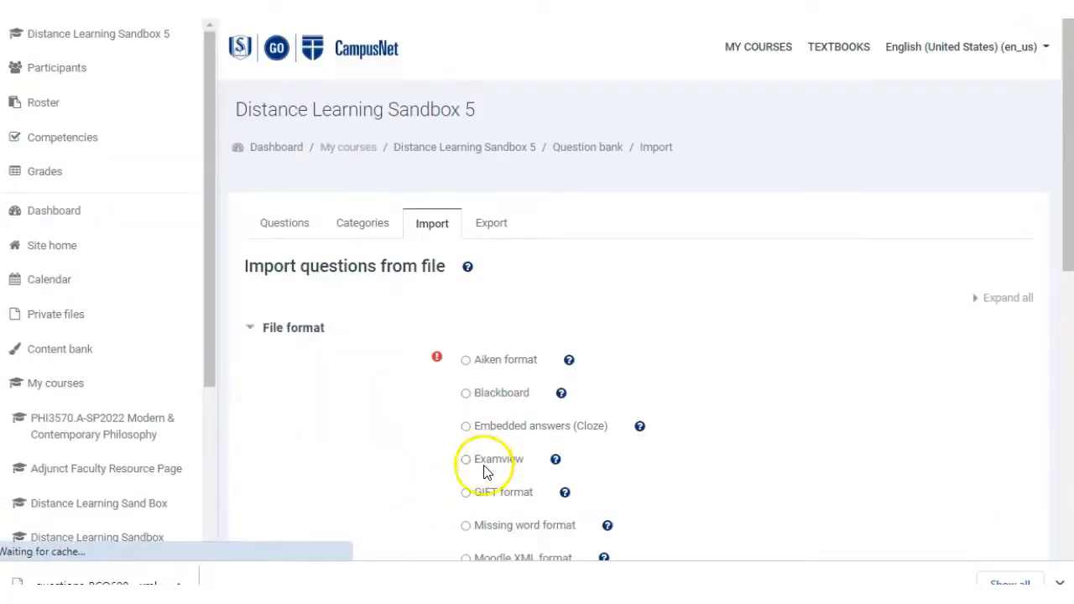
# - Set the import to Moodle XML format with category Default for DL Sandbox 5, without getting the category from the file
pyautogui.scroll(-2, 478, 503)
pyautogui.click(466, 388)
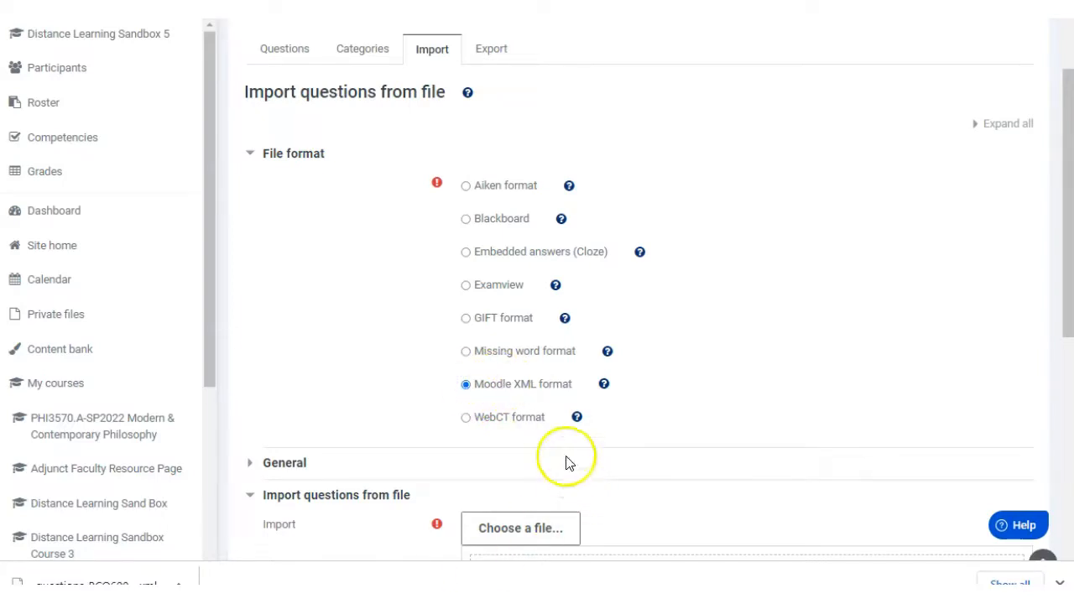
pyautogui.scroll(-1, 562, 461)
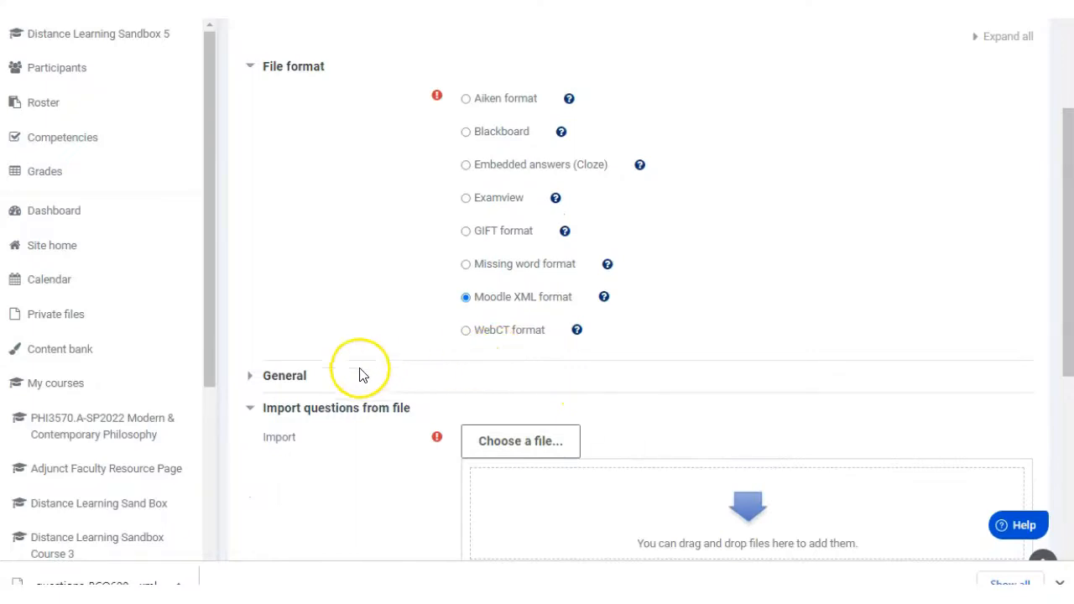
pyautogui.click(288, 378)
pyautogui.scroll(-1, 389, 354)
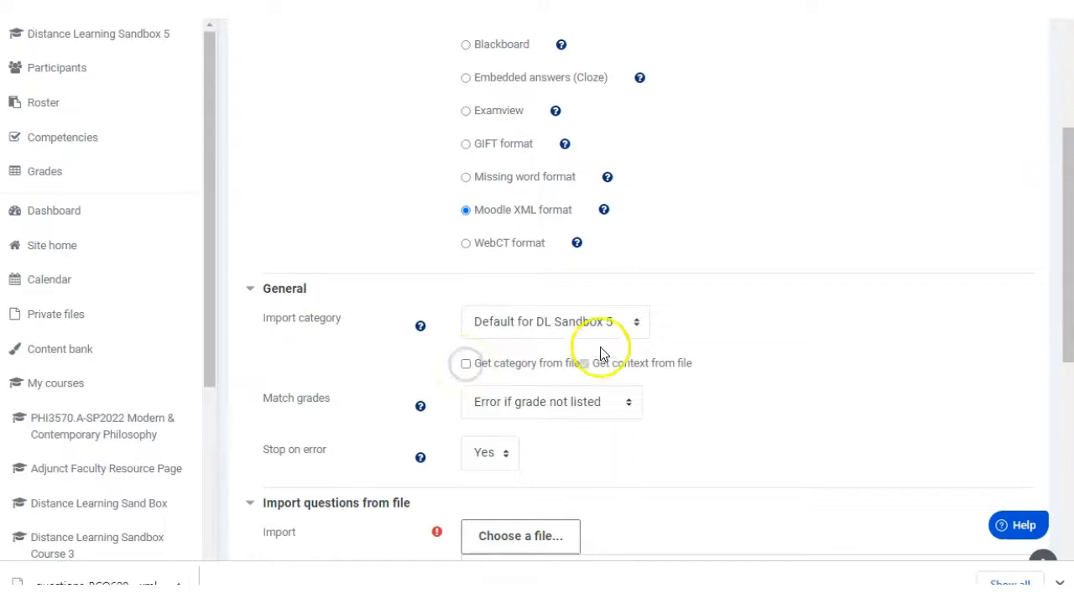
pyautogui.click(635, 326)
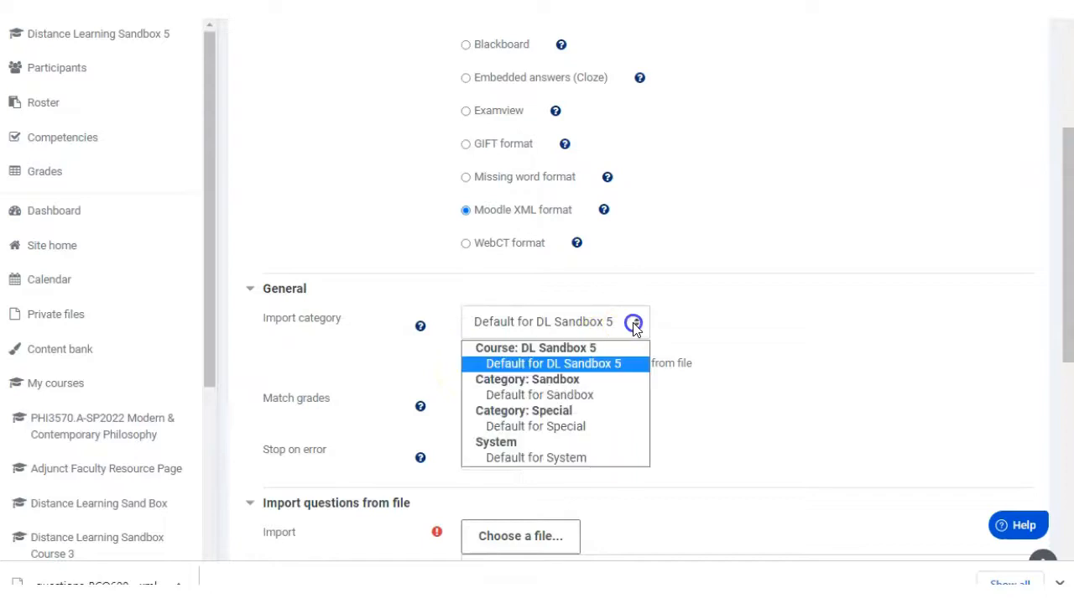
pyautogui.click(597, 372)
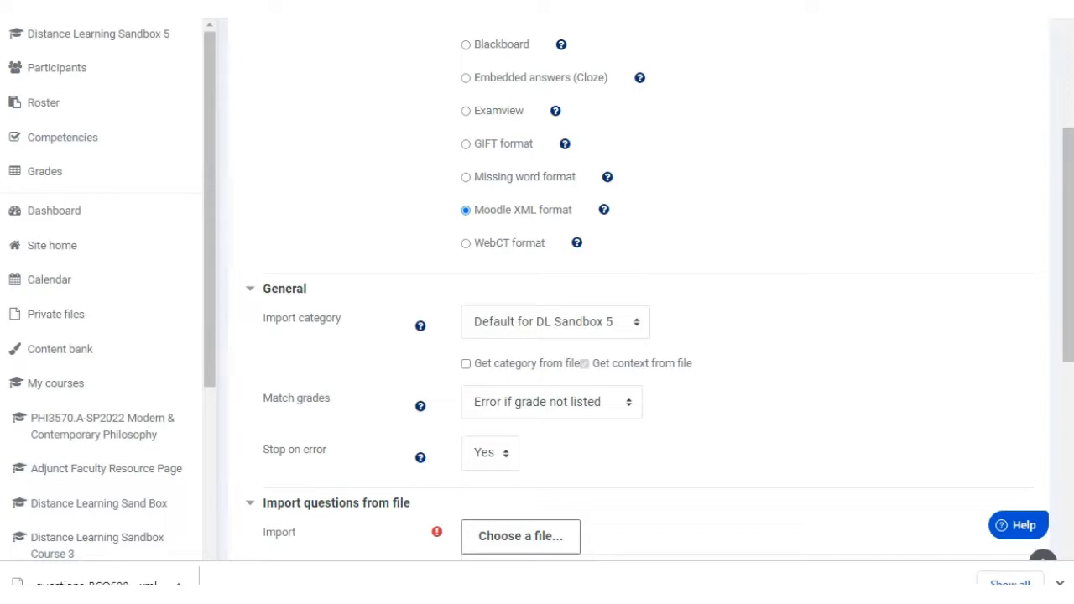
# - Upload the exported questions file for Default for BCO6000.ONL-SP2021 and import its questions into the sandbox course
pyautogui.scroll(-1, 637, 302)
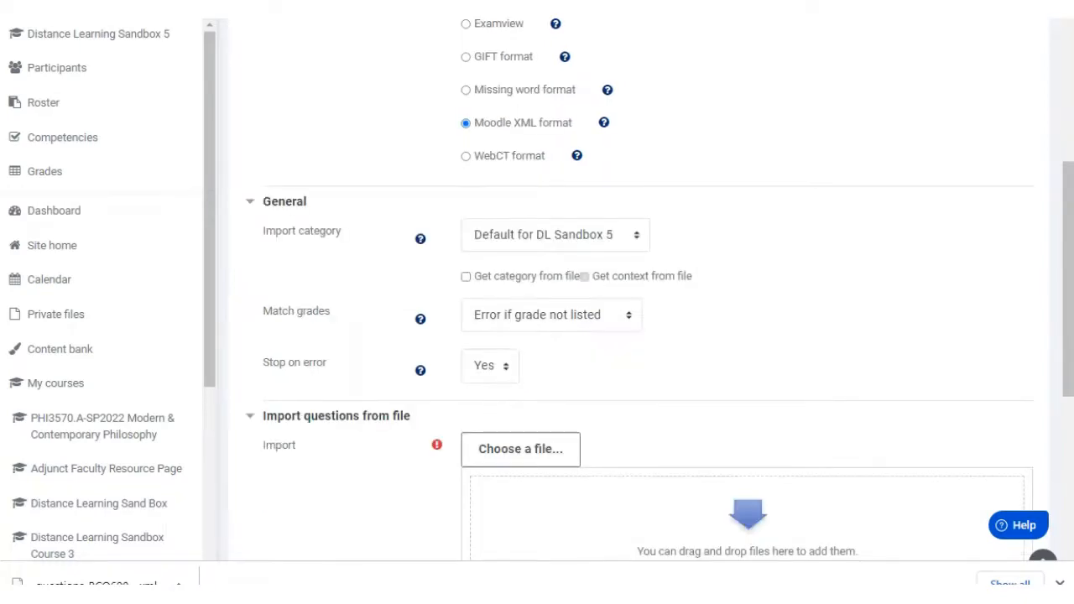
pyautogui.scroll(-1, 638, 302)
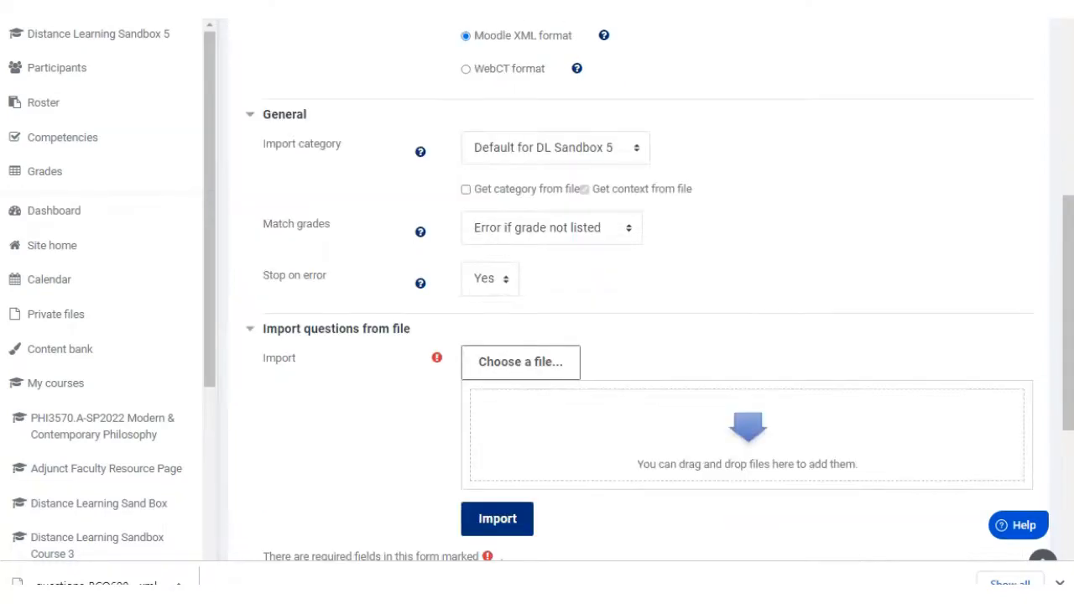
pyautogui.click(517, 365)
pyautogui.click(436, 242)
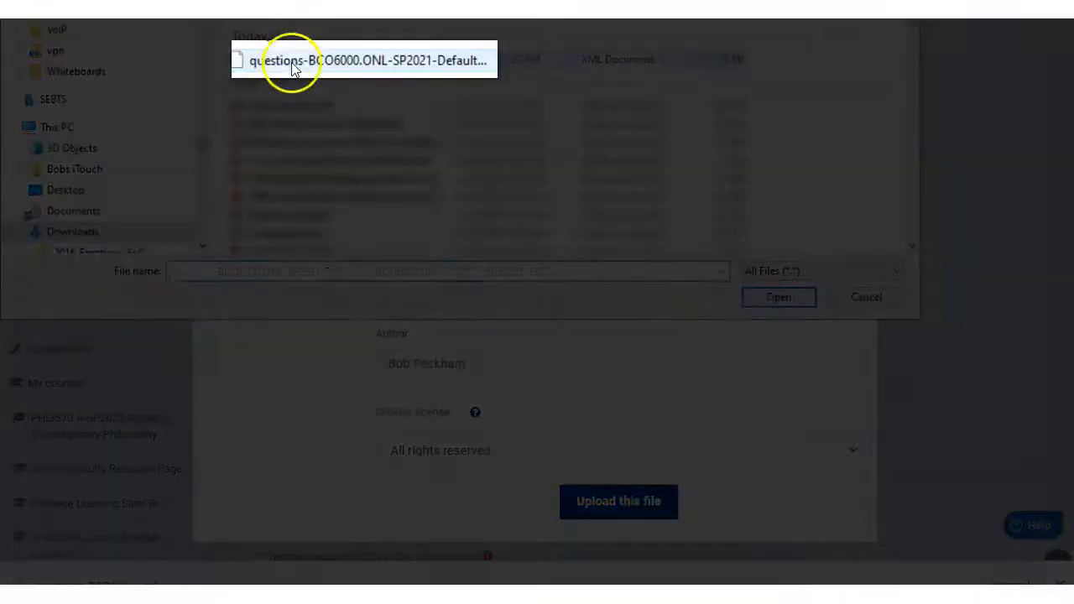
pyautogui.click(292, 61)
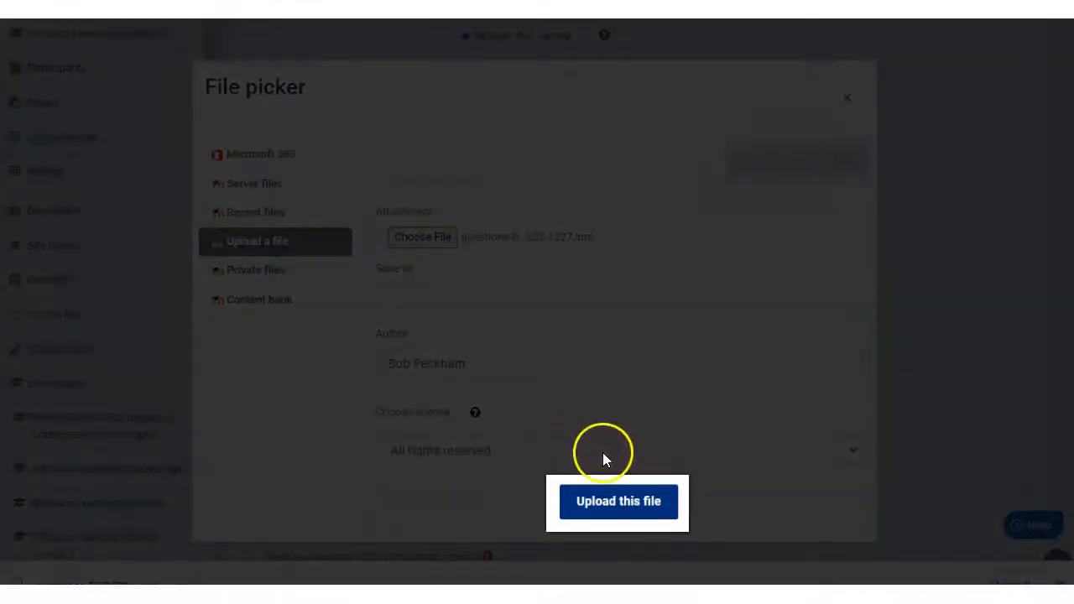
pyautogui.click(633, 504)
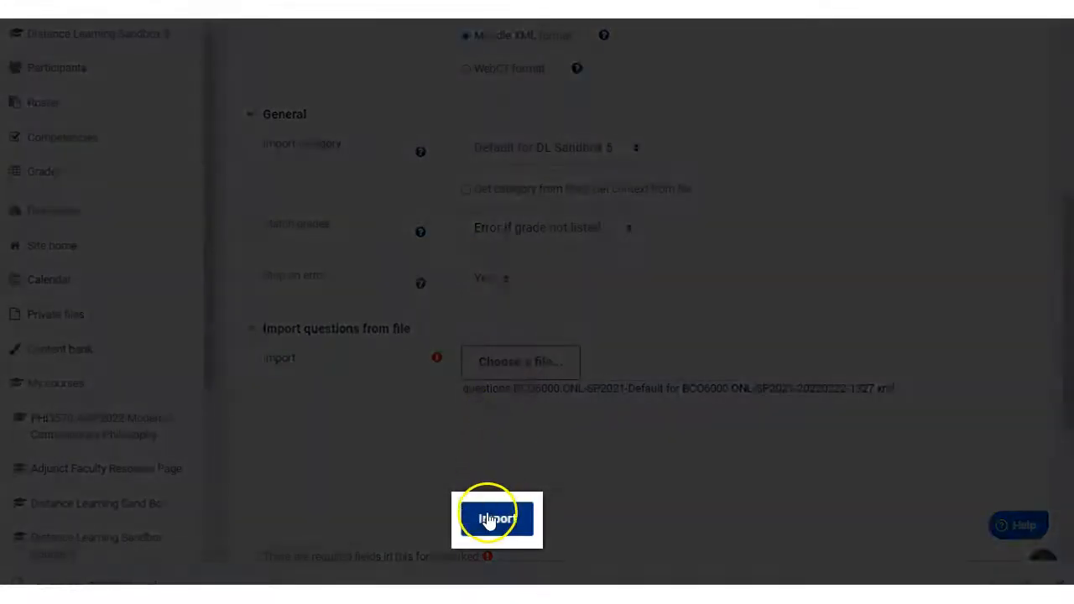
pyautogui.click(495, 519)
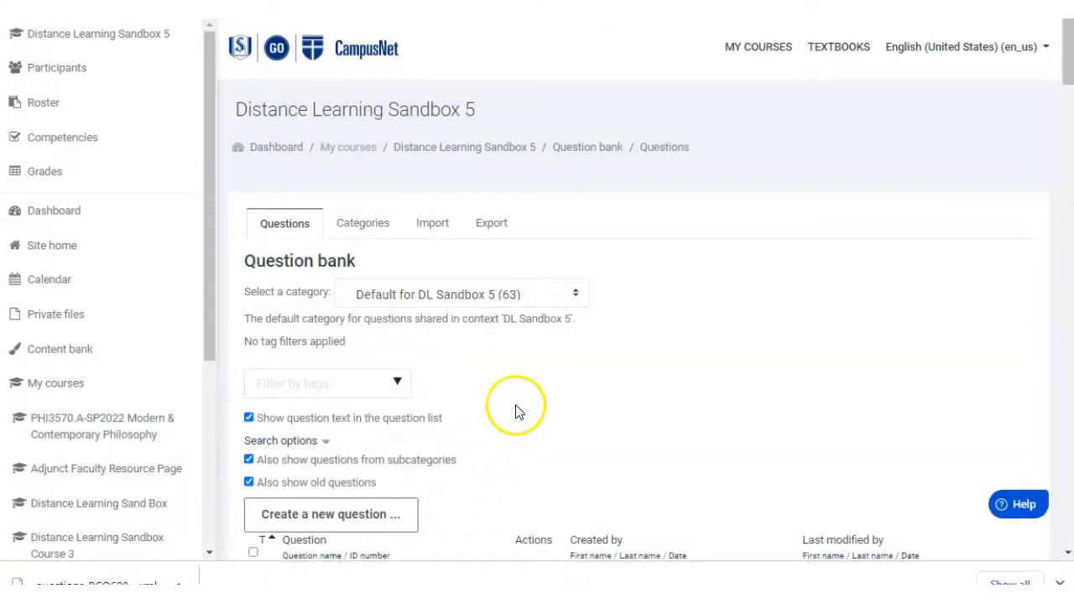
# - Examine the imported questions in the question bank and the quizzes in the sandbox course's weekly sections
pyautogui.scroll(-4, 515, 408)
pyautogui.scroll(-2, 515, 404)
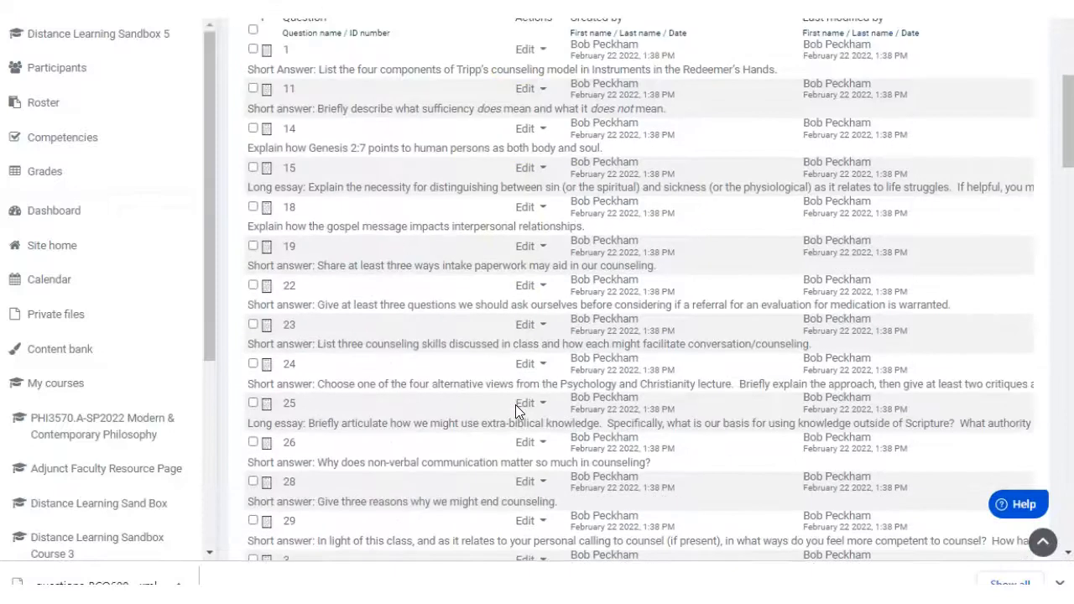
pyautogui.scroll(-6, 515, 404)
pyautogui.scroll(-3, 515, 404)
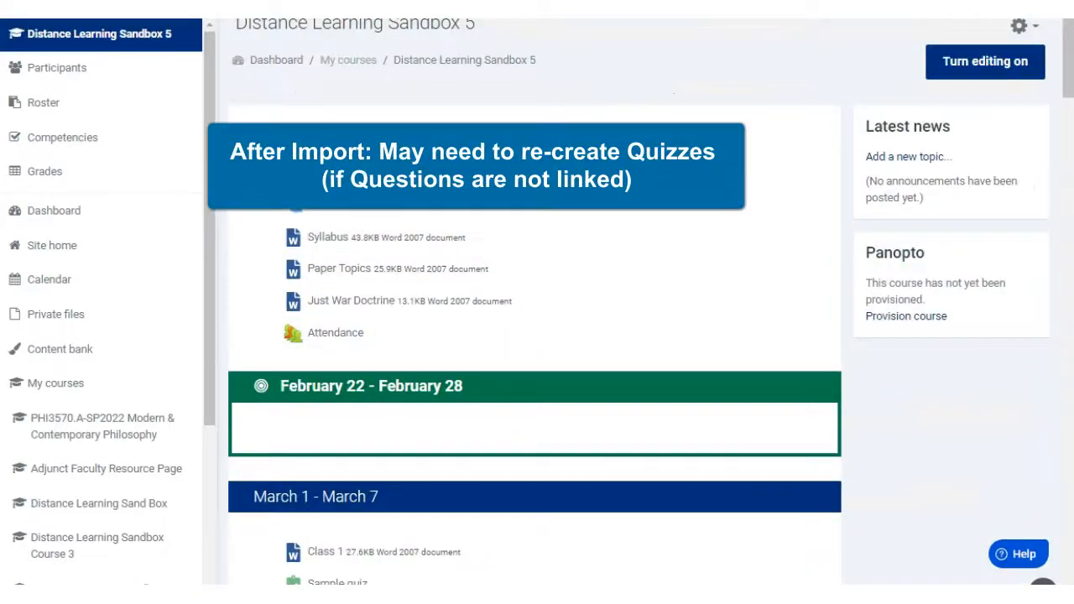
pyautogui.scroll(-1, 481, 498)
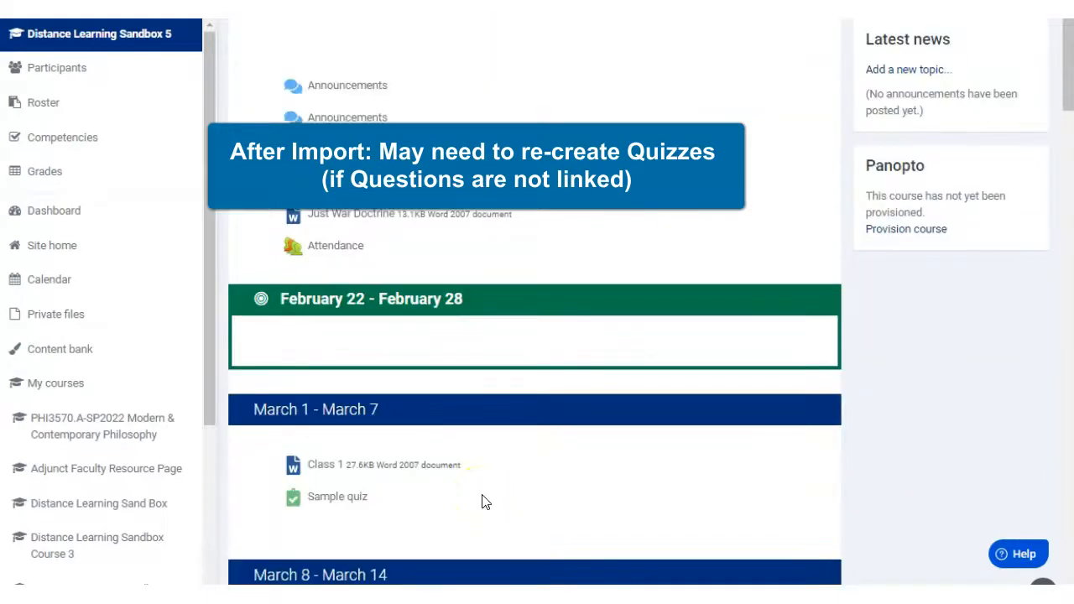
# - Turn on course editing and open the Sample quiz in the March 1 - March 7 section for editing its questions
pyautogui.scroll(1, 483, 499)
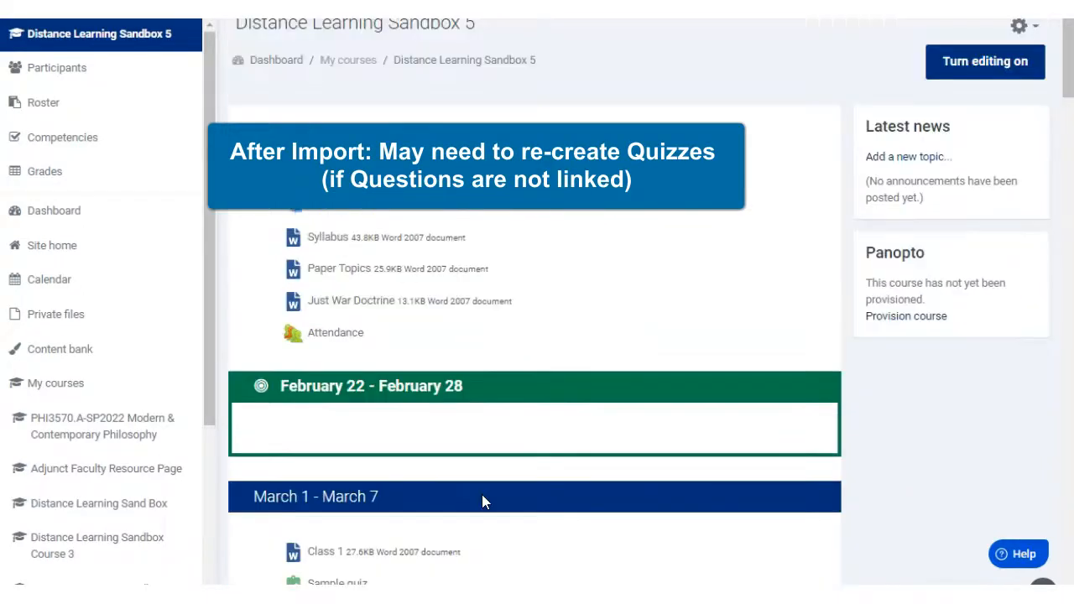
pyautogui.click(966, 68)
pyautogui.scroll(-3, 730, 247)
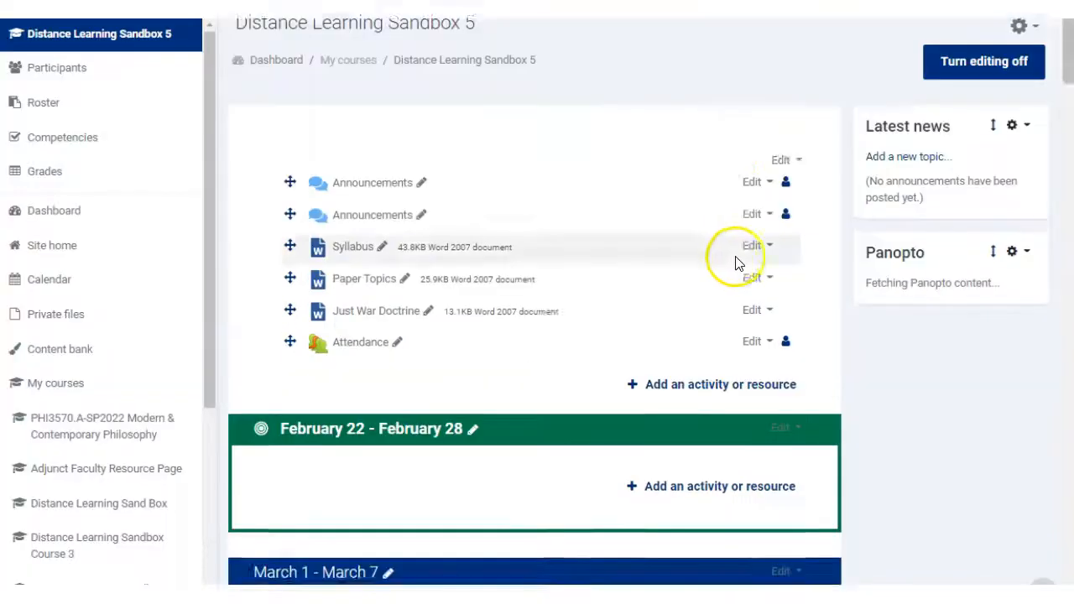
pyautogui.click(365, 486)
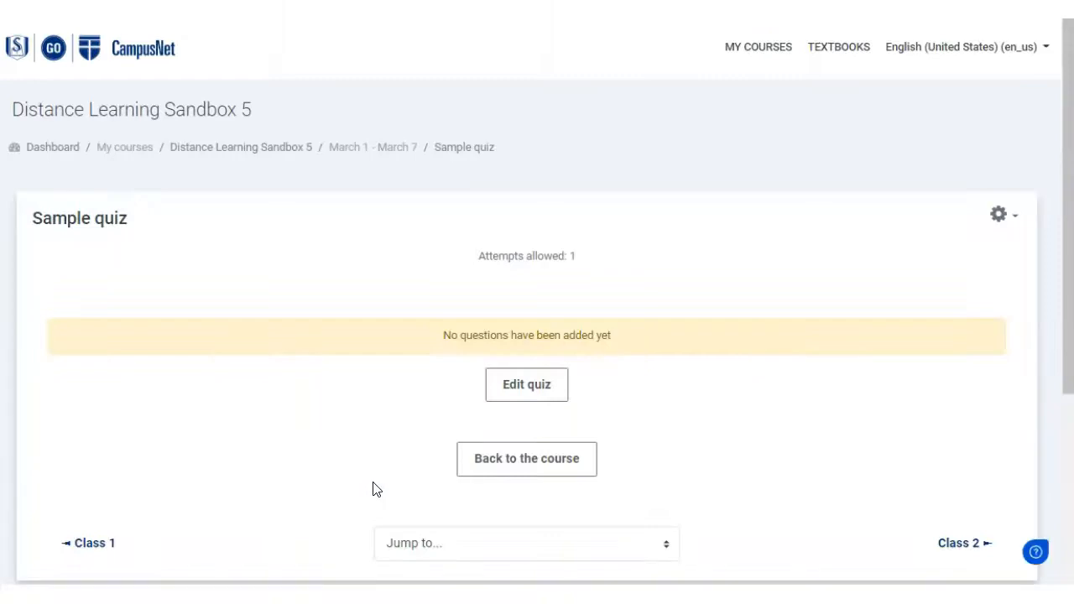
pyautogui.click(528, 387)
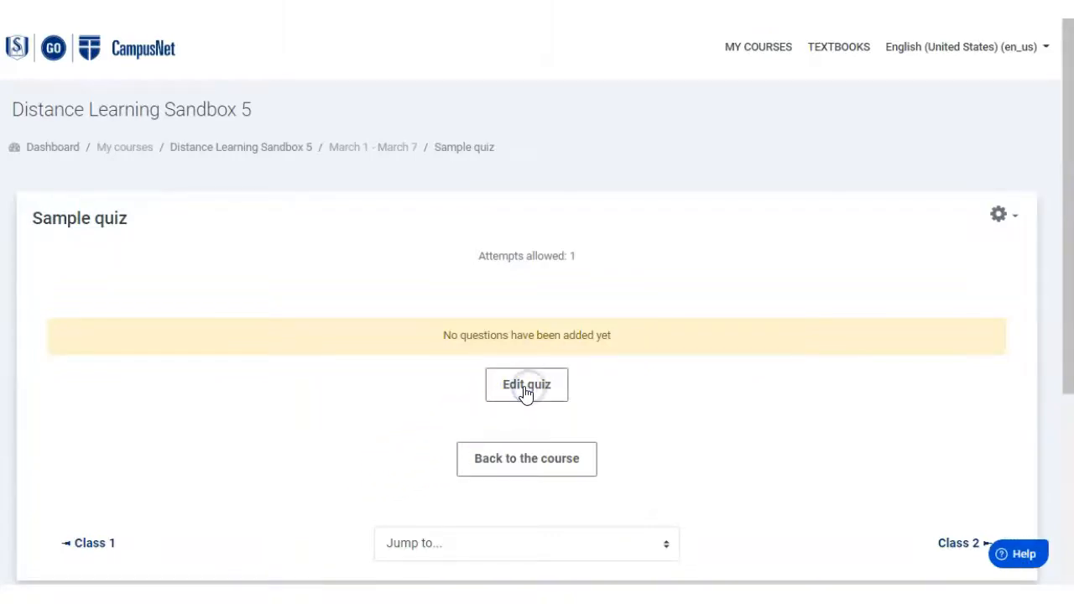
# - Add the short-answer question on the four components of Tripp's counseling model from the question bank to the Sample quiz
pyautogui.scroll(-1, 587, 402)
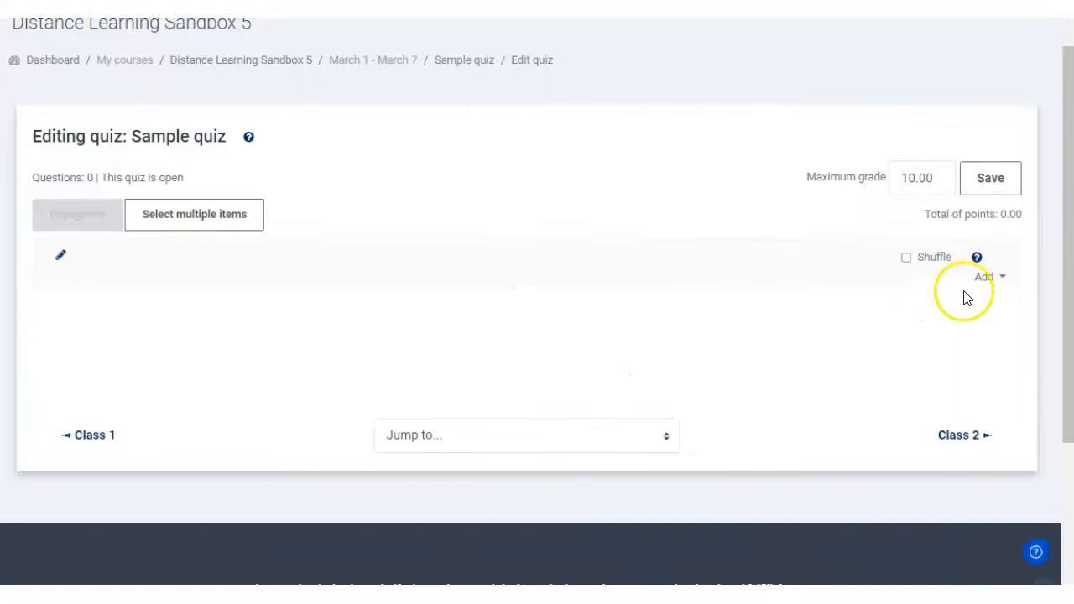
pyautogui.click(994, 277)
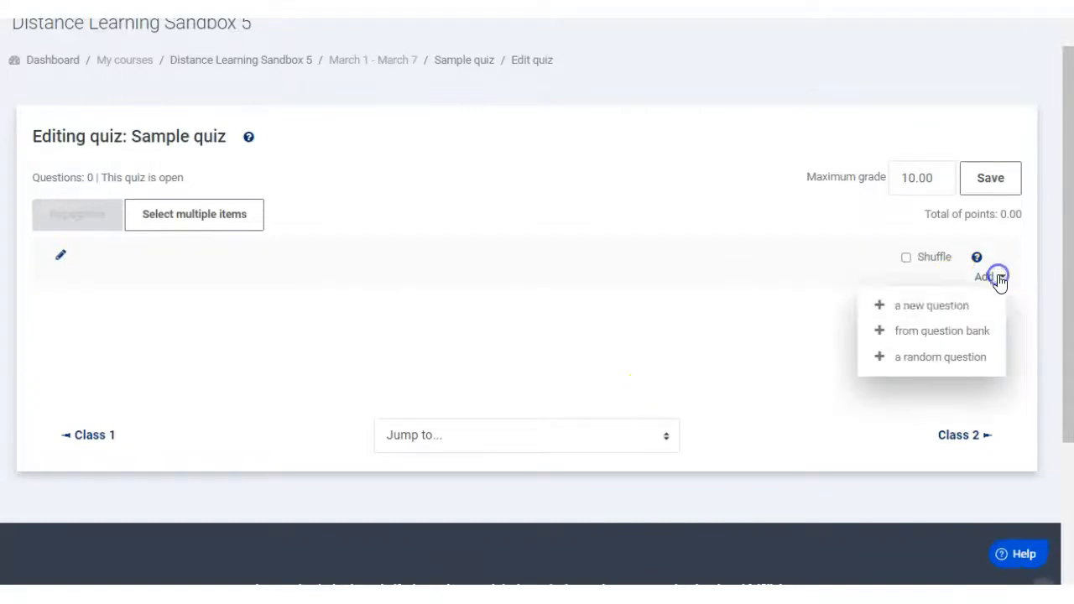
pyautogui.click(947, 331)
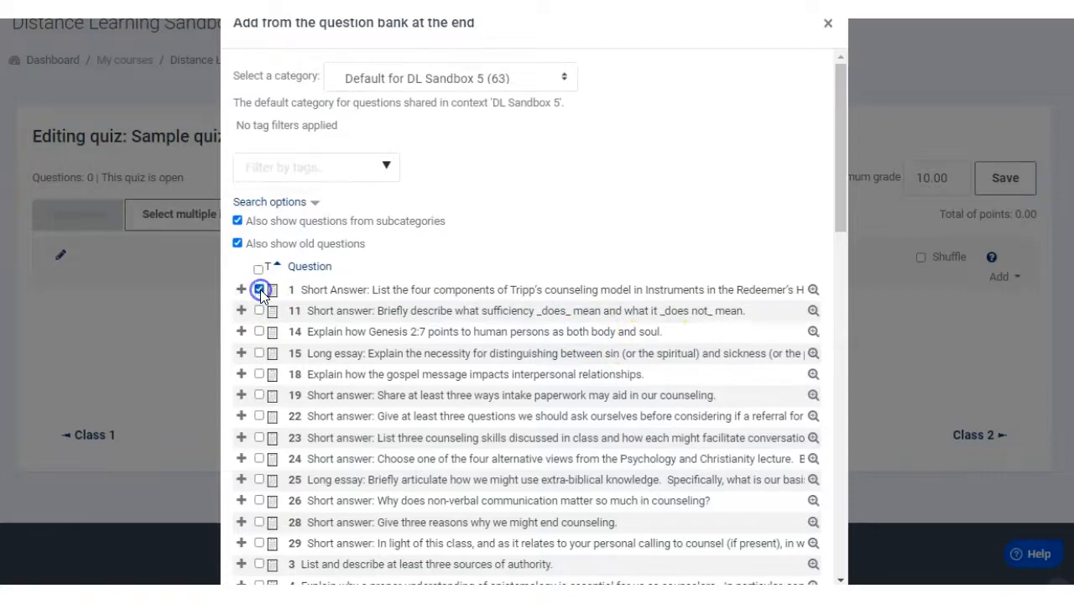
pyautogui.scroll(-15, 722, 285)
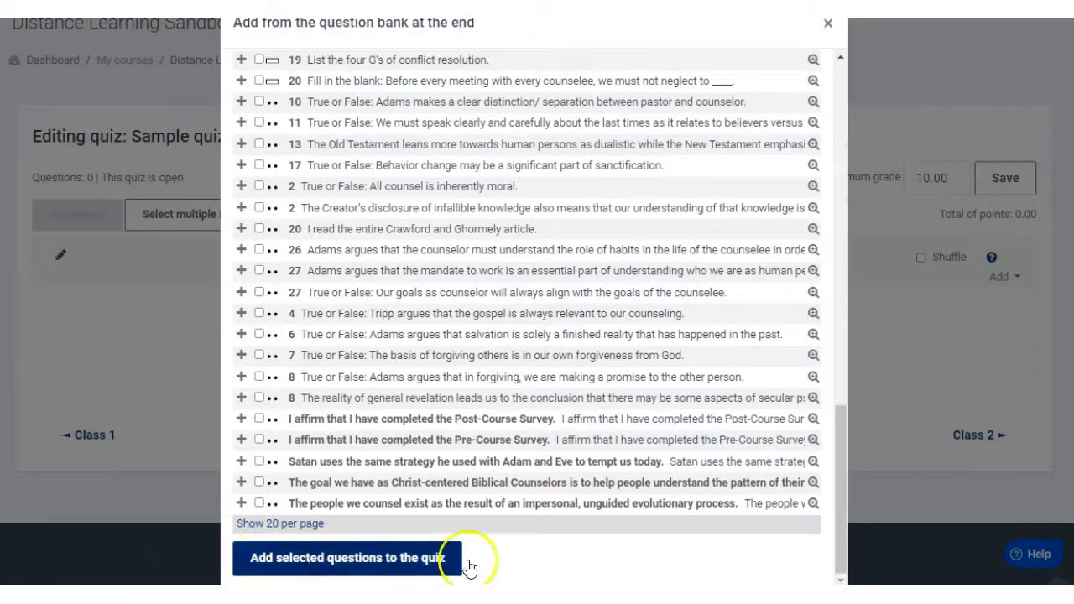
pyautogui.click(352, 558)
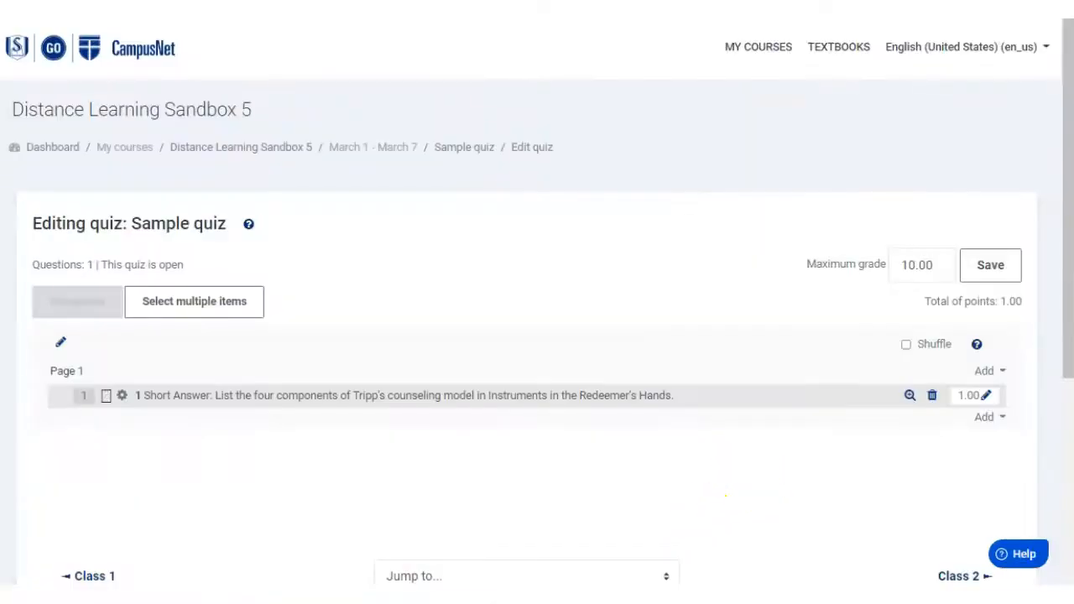